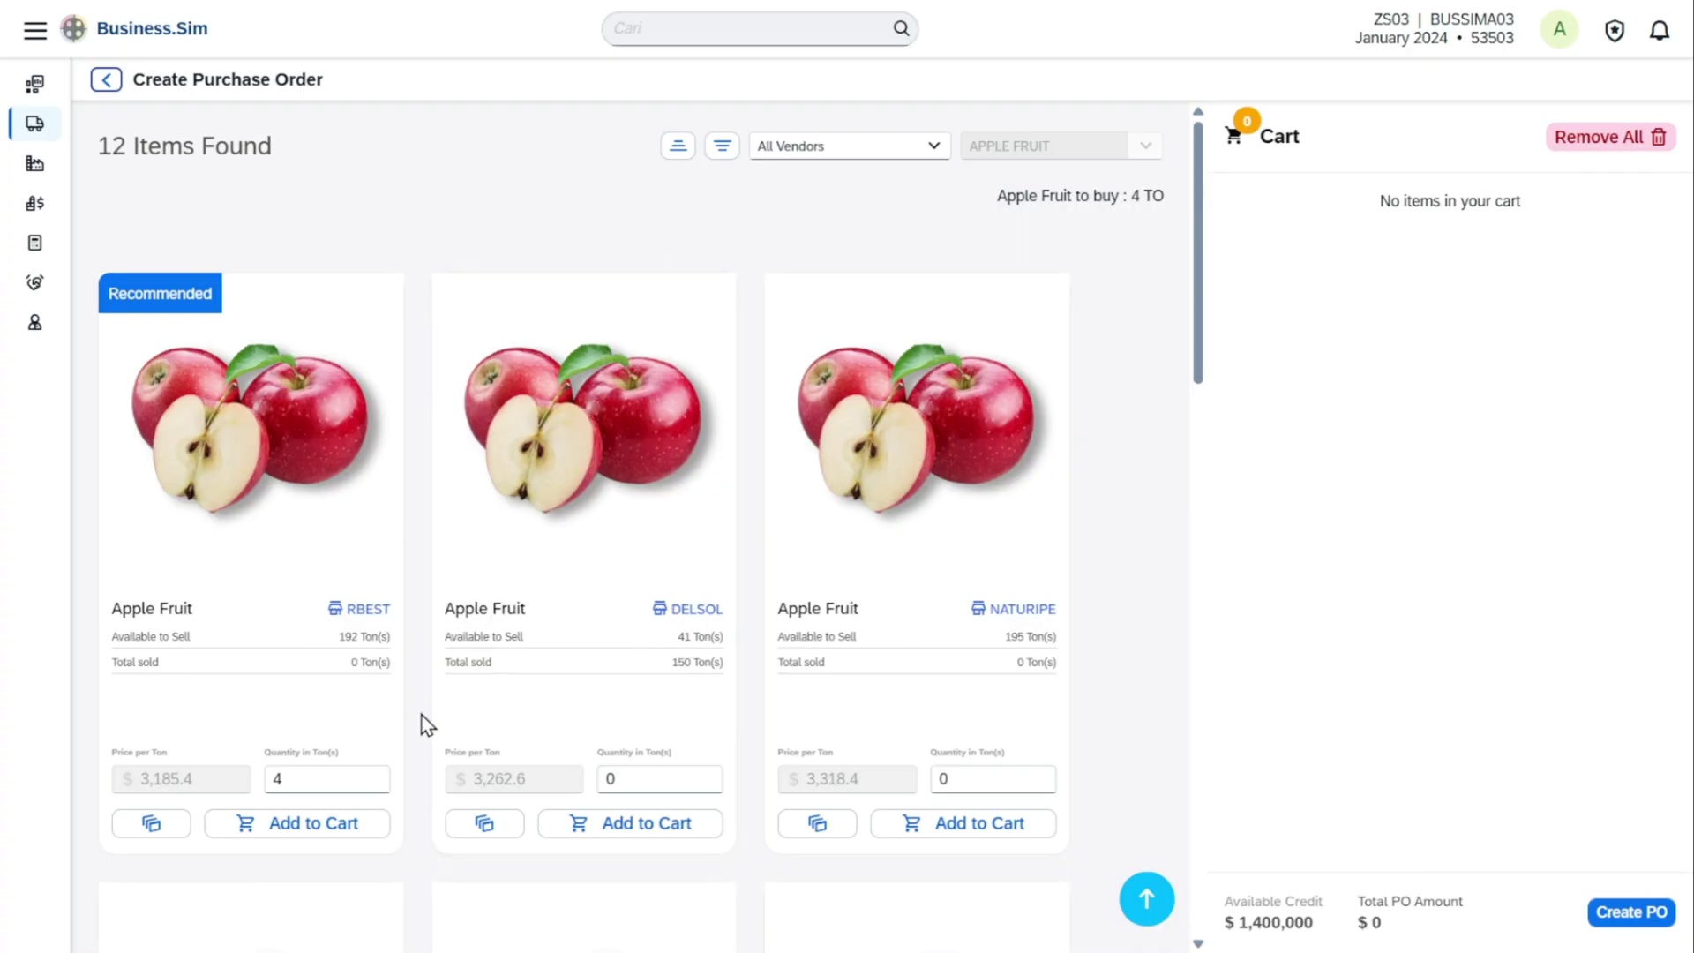
Add 4 tons of Apple Fruit from vendor RBEST to the purchase cart.
click(325, 825)
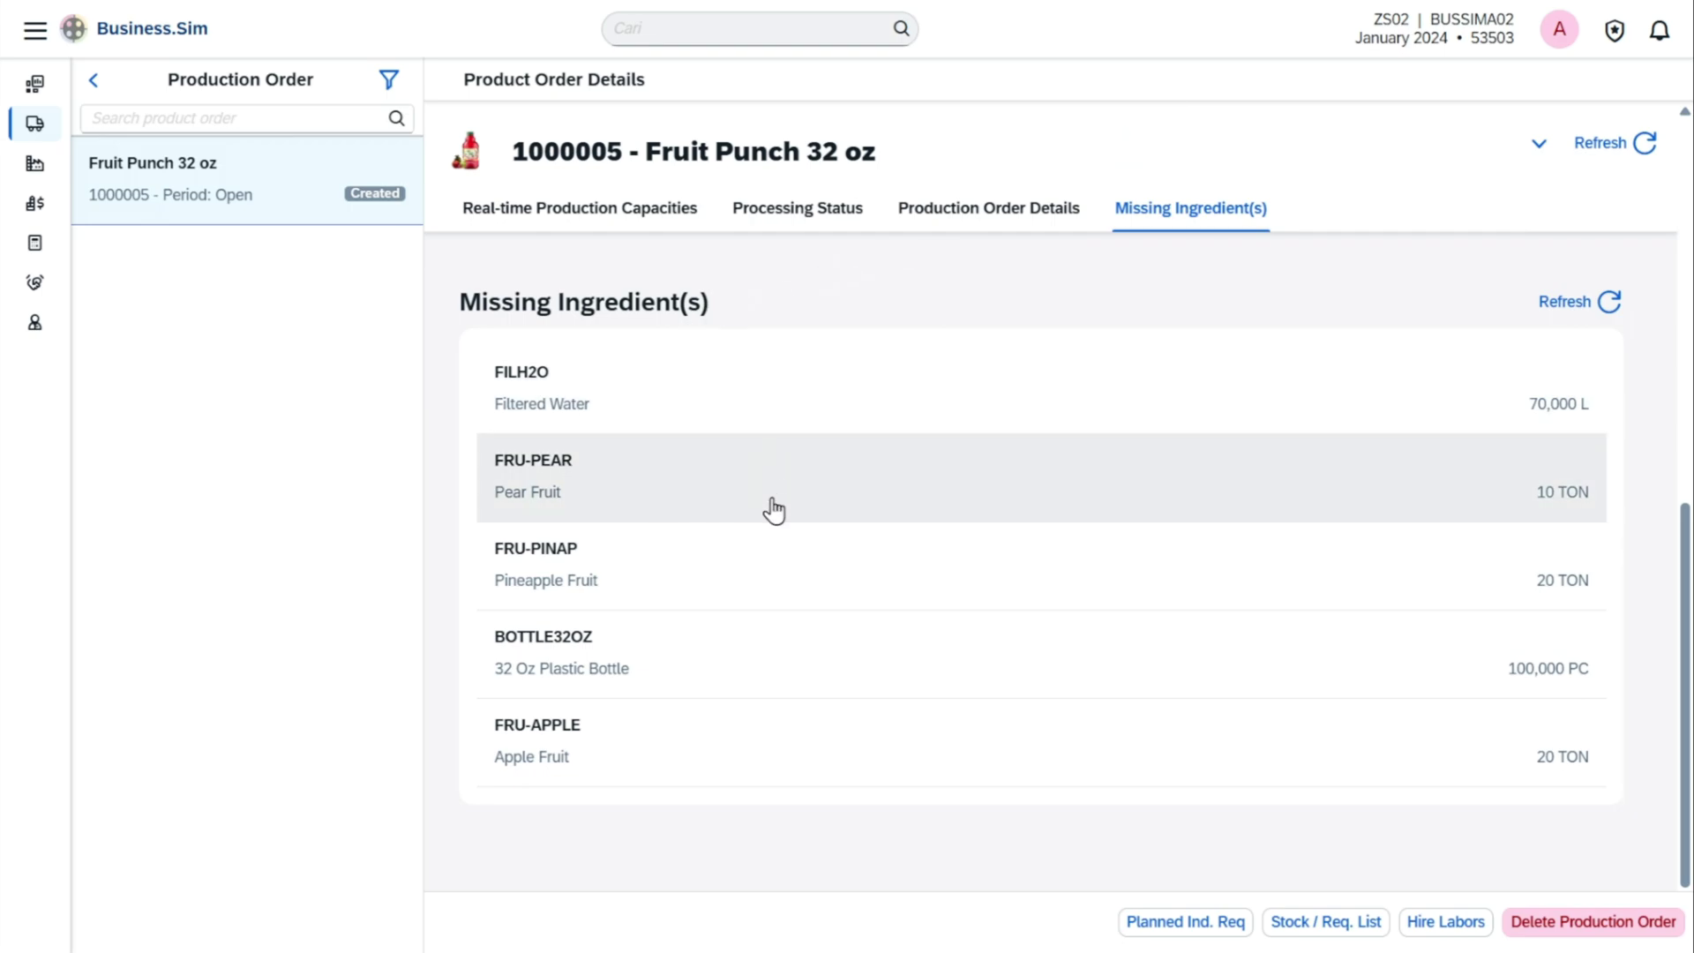
Open the vendor offers for the missing Pear Fruit ingredient and go to the recommended offer's quantity.
click(737, 508)
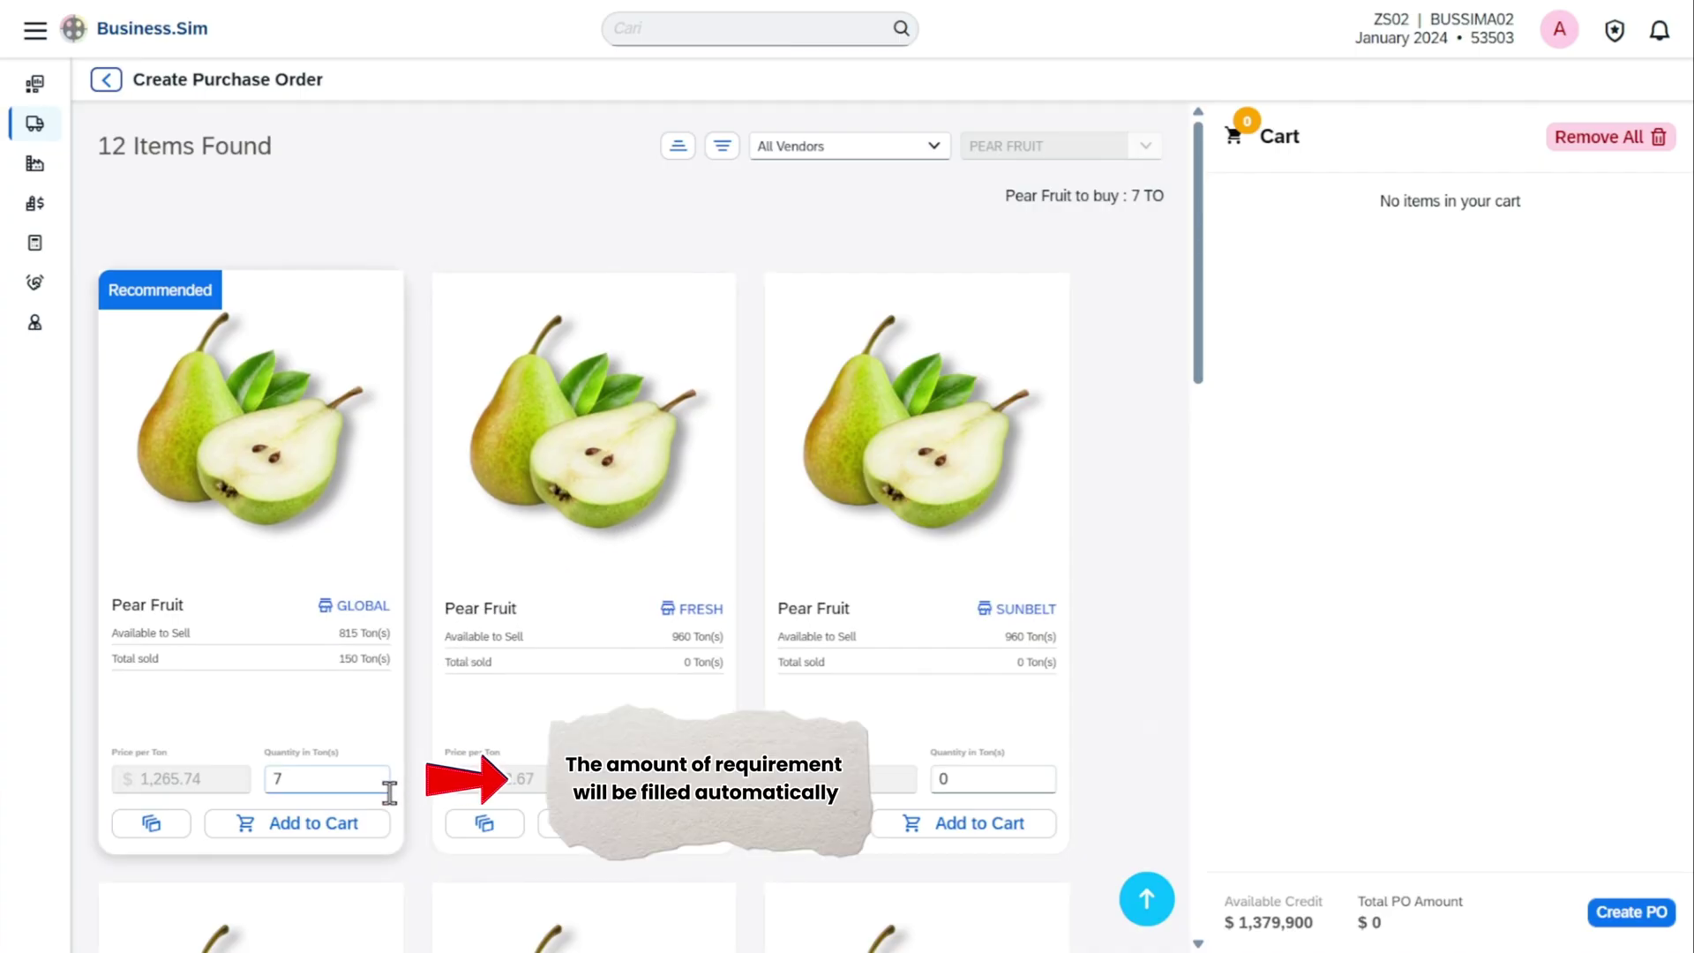
click(359, 783)
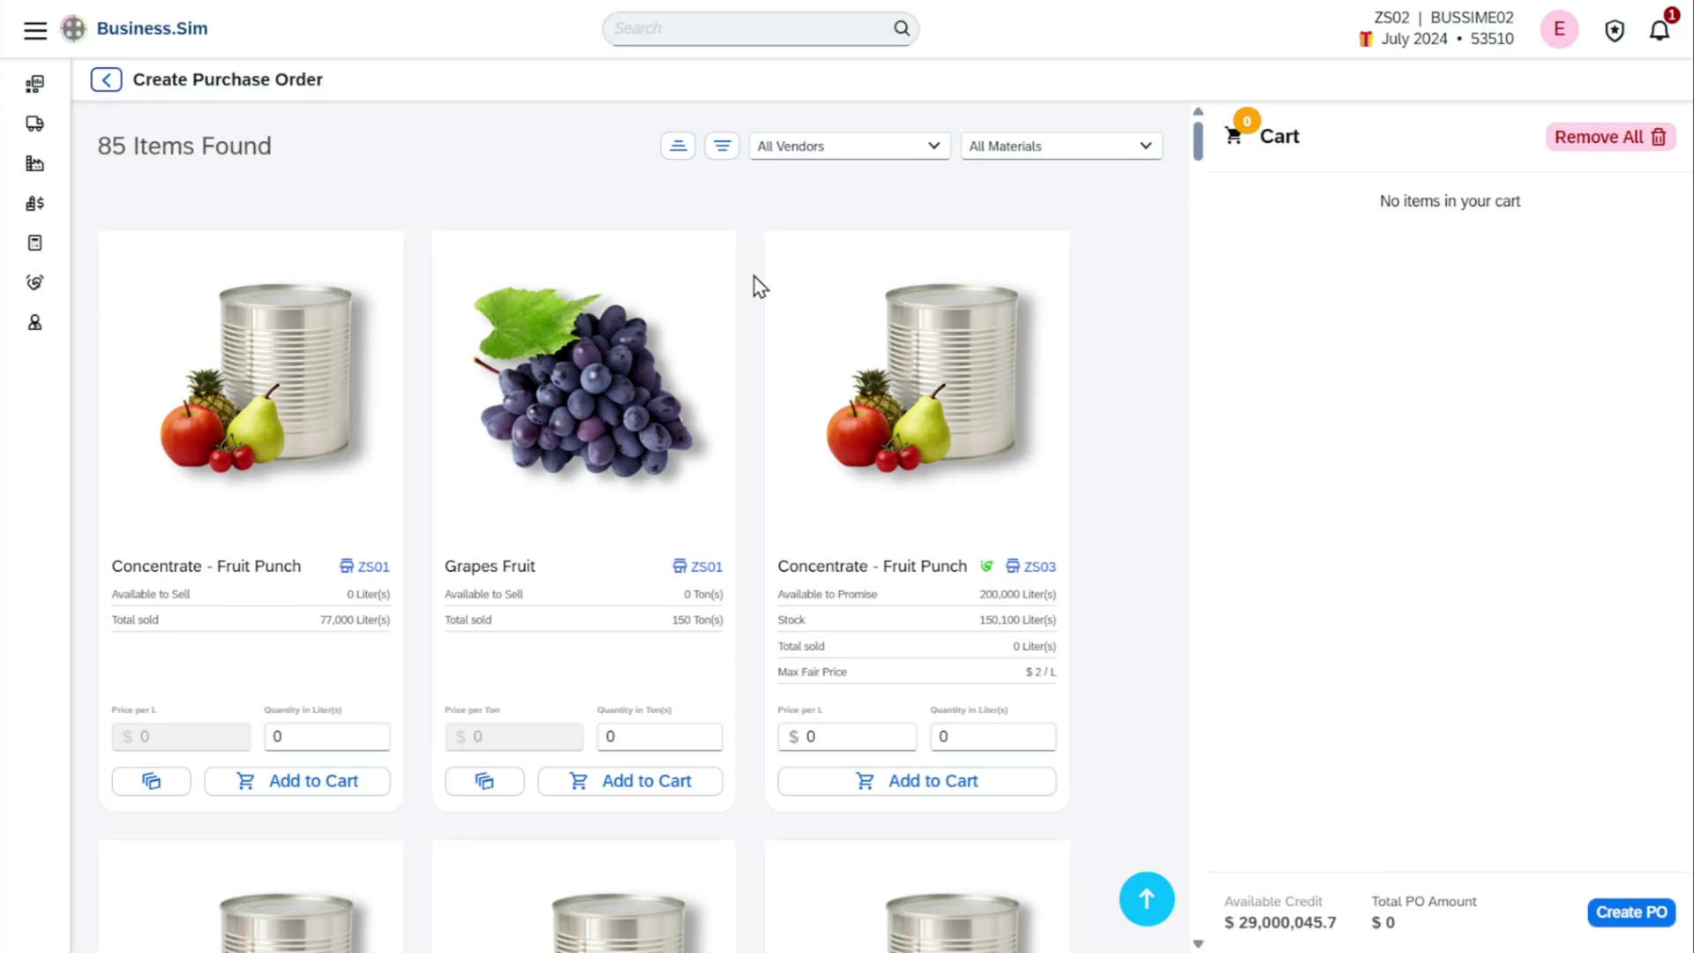
Sort the purchase catalog by price from cheapest to most expensive and look through the first items.
click(680, 153)
scroll(769, 300, down, 6)
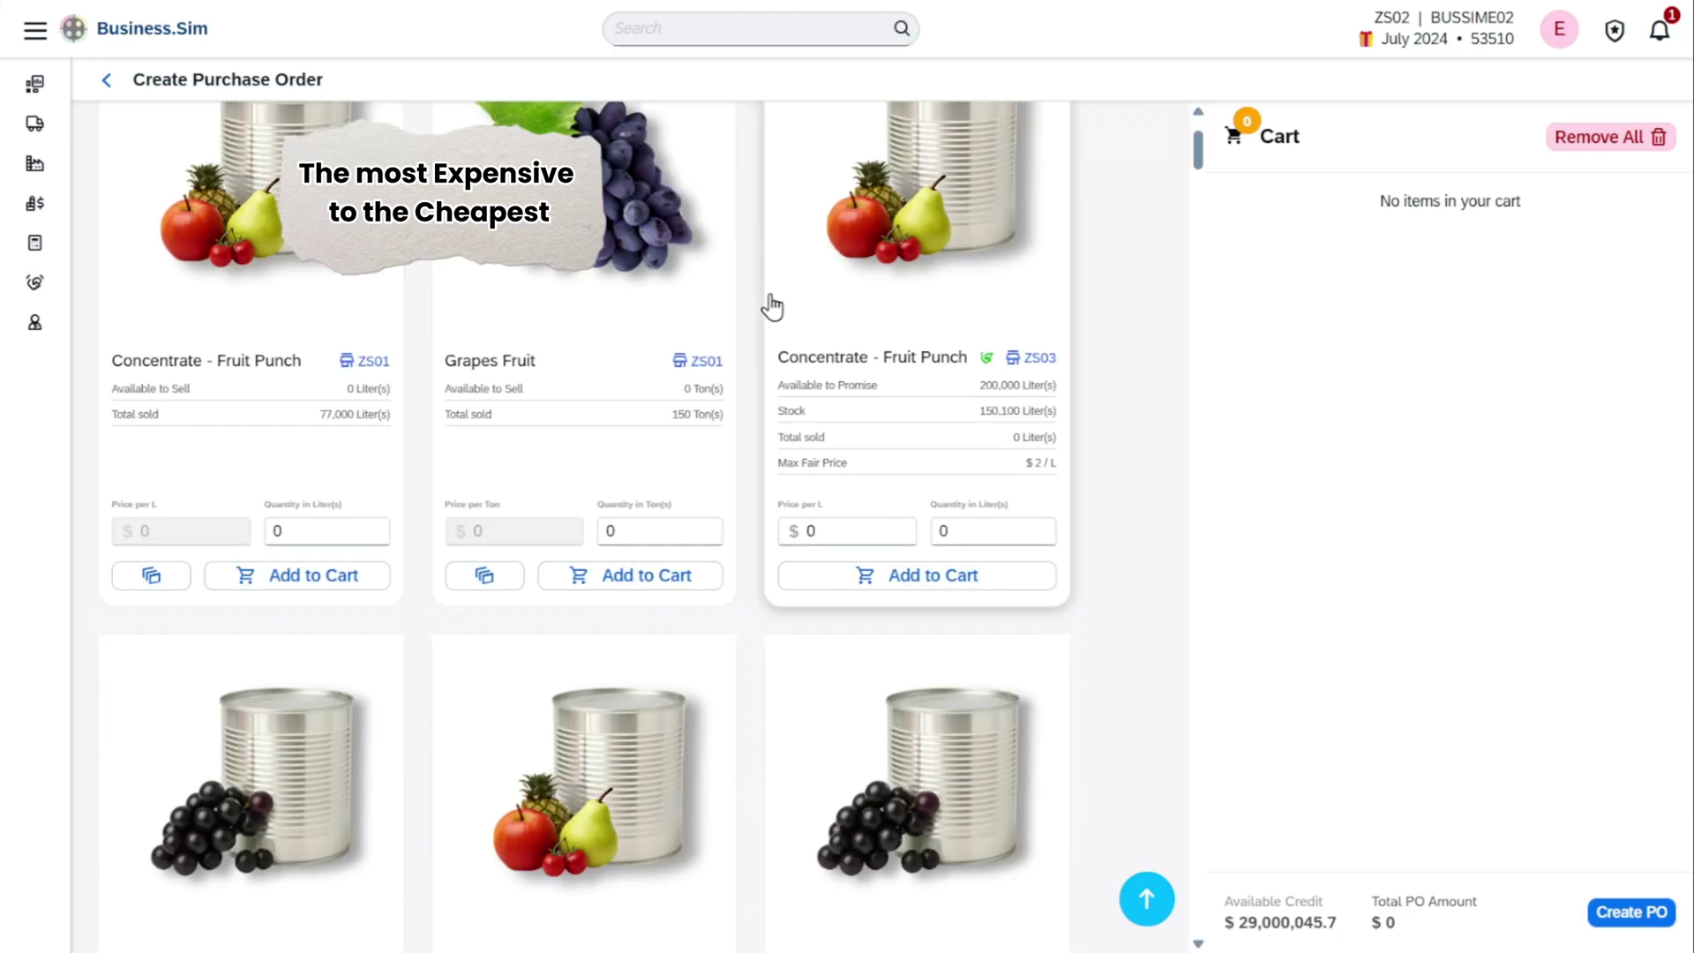
scroll(771, 300, up, 6)
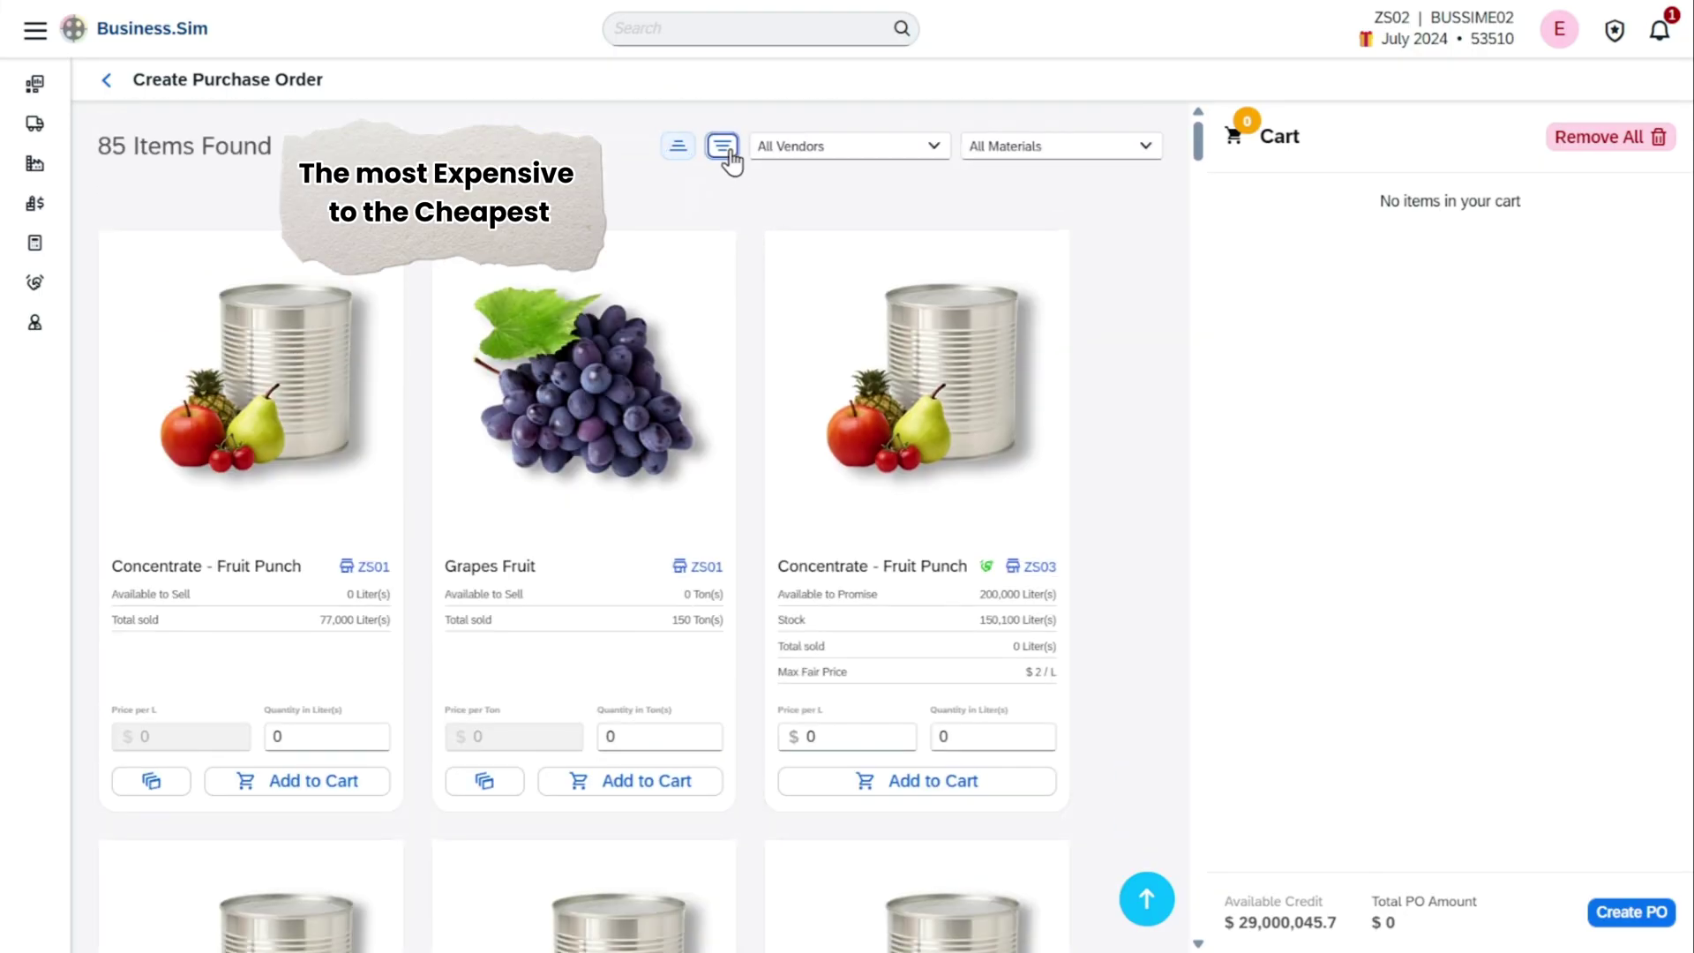
Sort the purchase catalog by price from most expensive to cheapest and look through the first items.
click(729, 160)
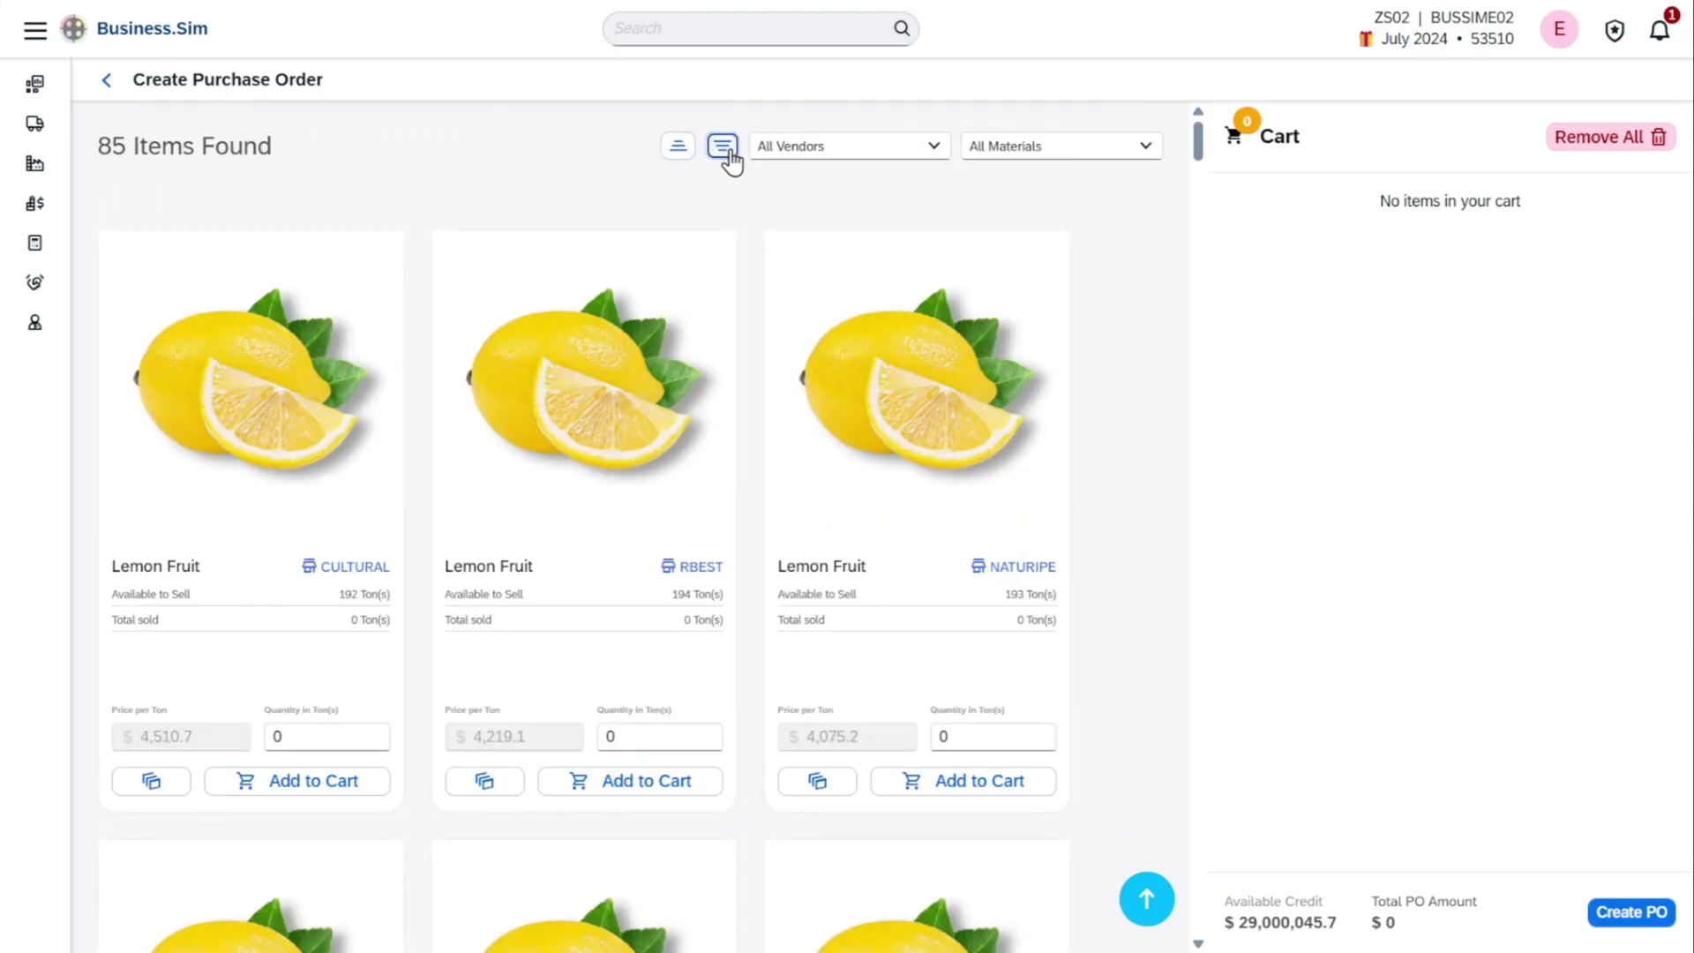
scroll(686, 436, down, 3)
scroll(685, 437, down, 4)
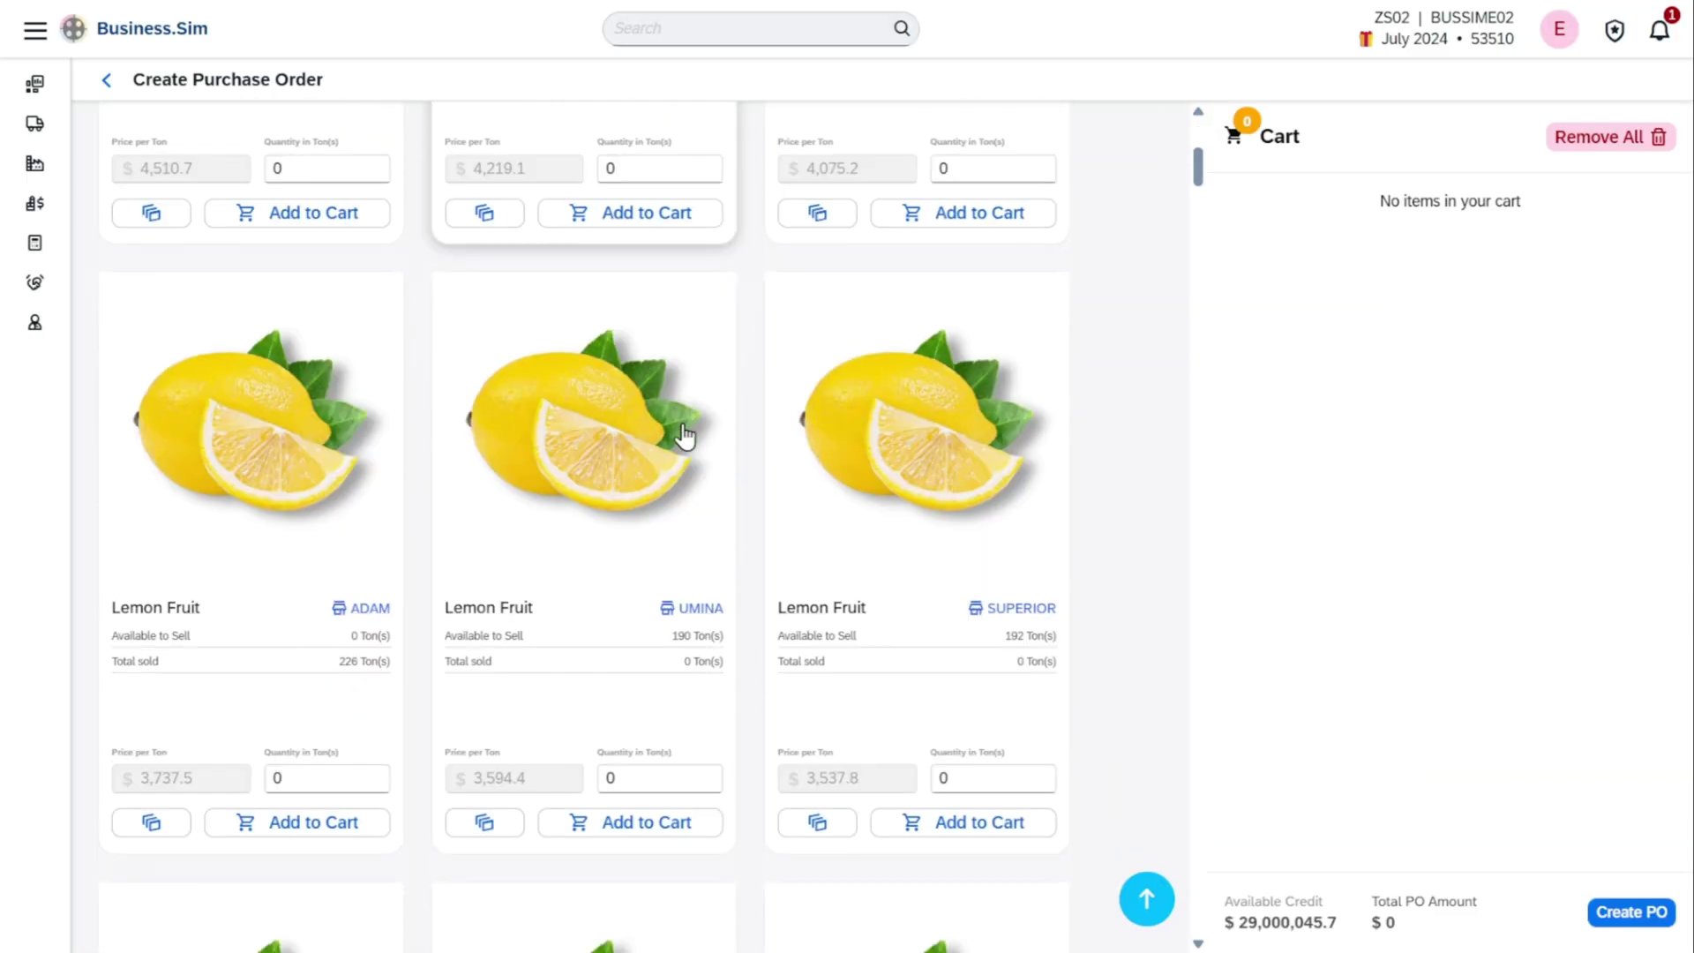
scroll(685, 439, up, 7)
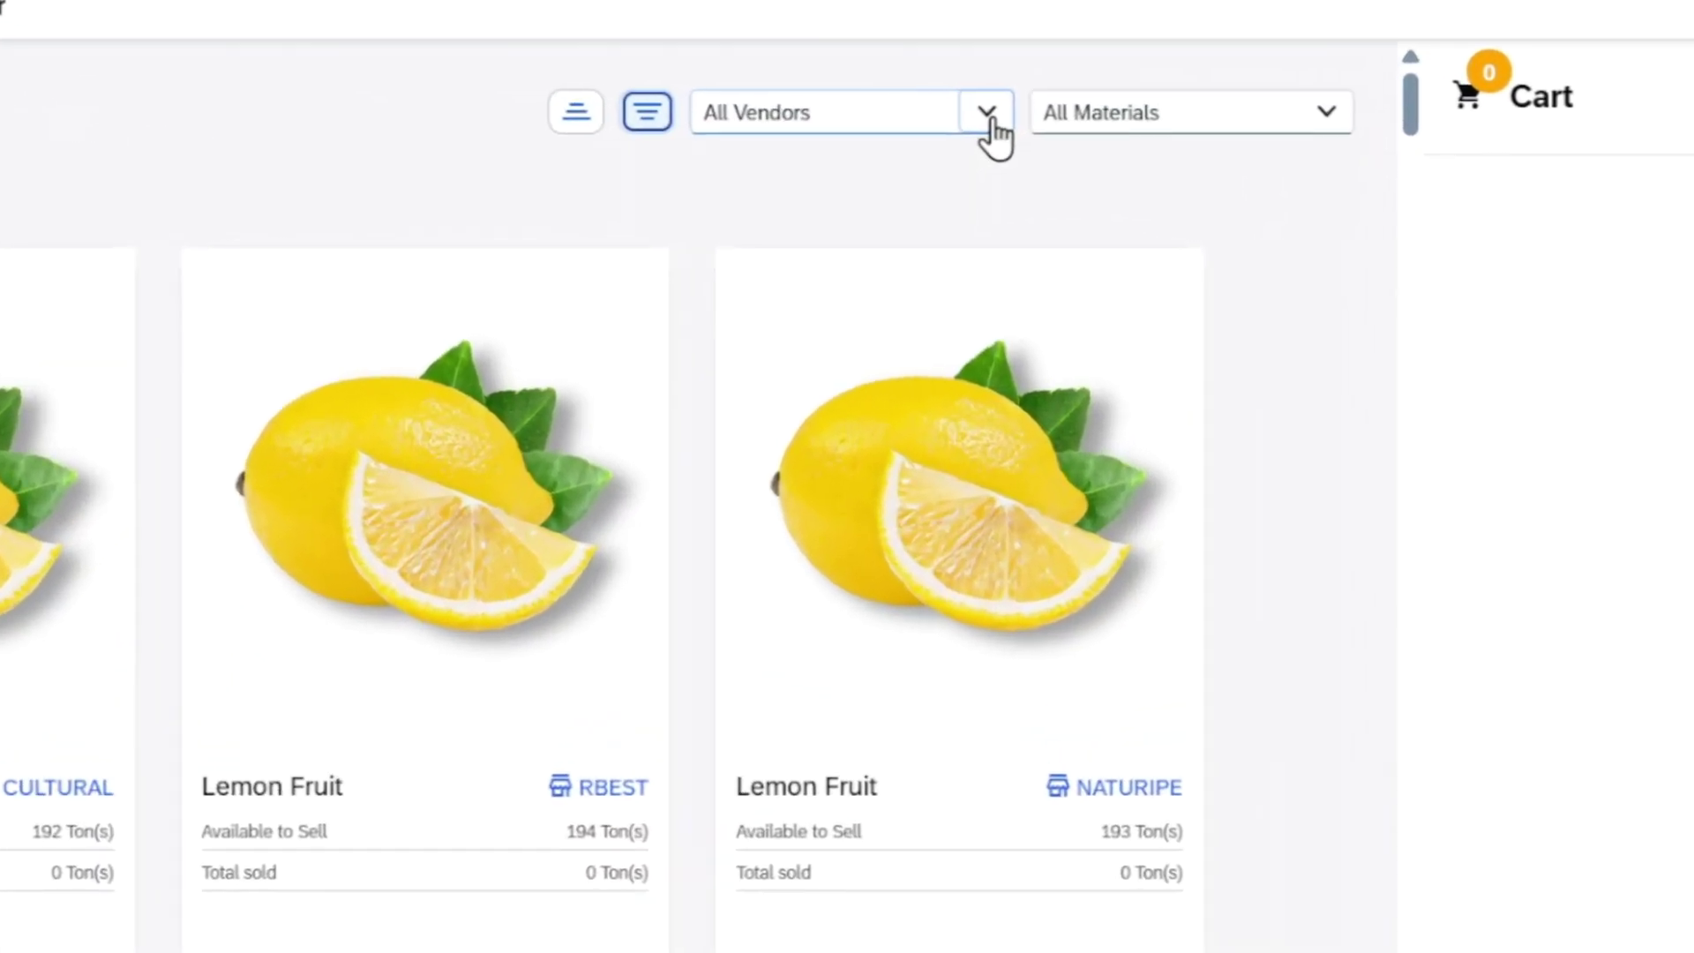
Review the vendors and materials available for filtering the purchase catalog.
click(933, 148)
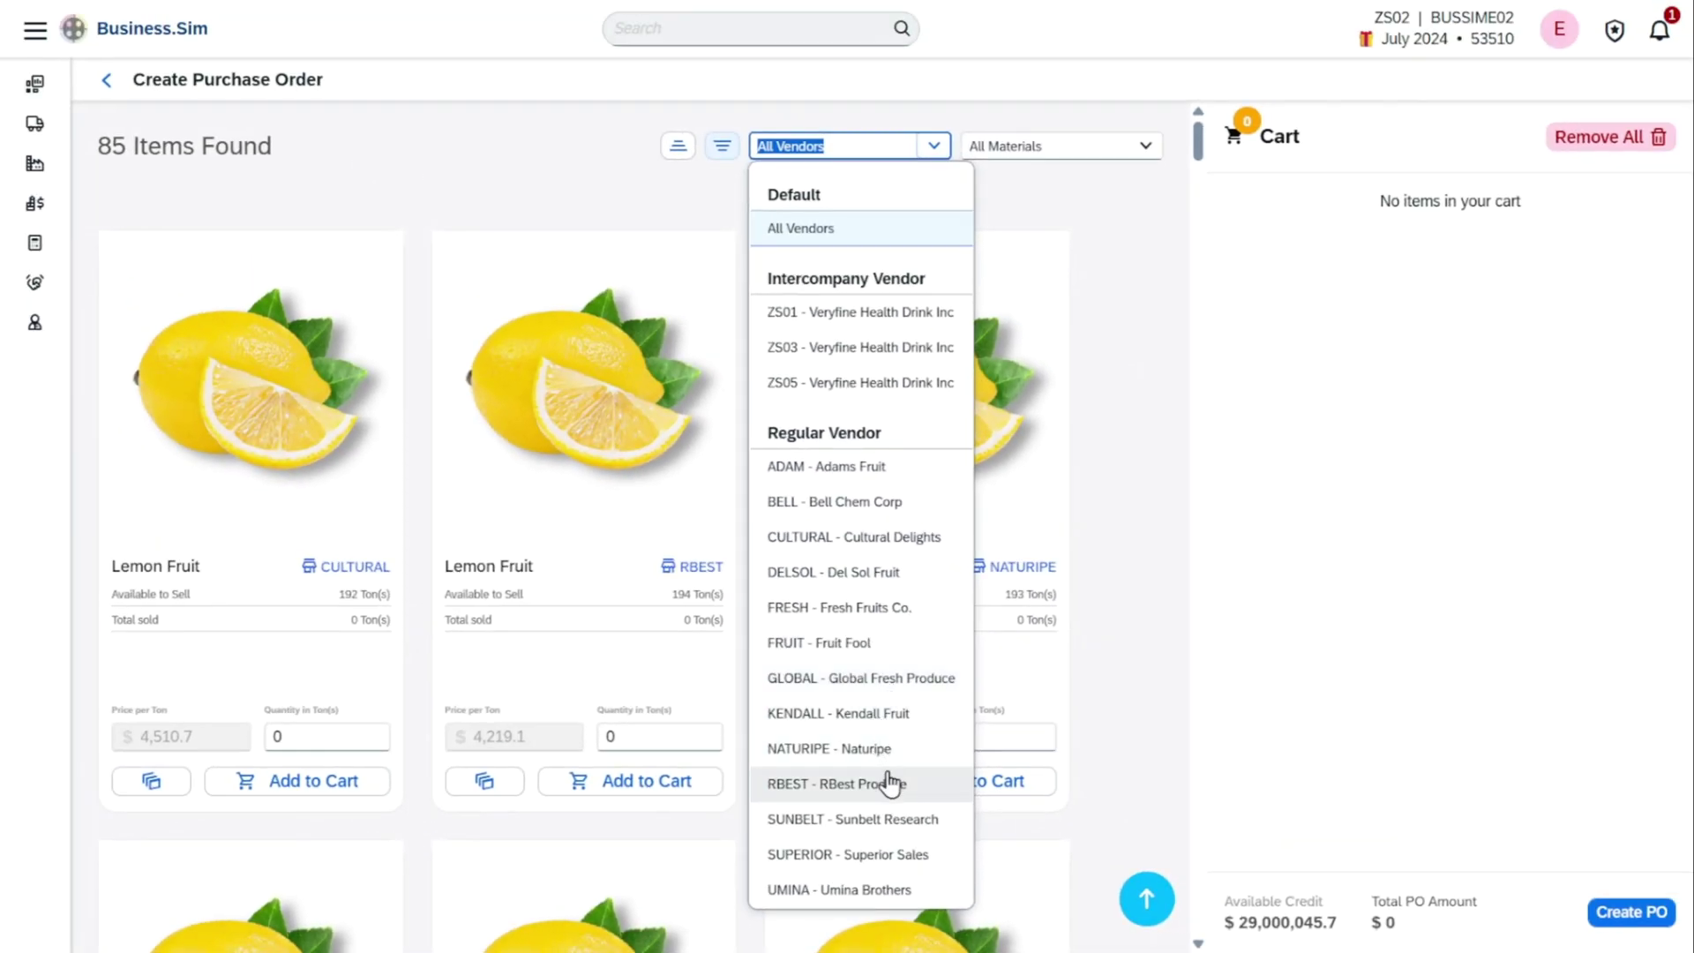
click(942, 151)
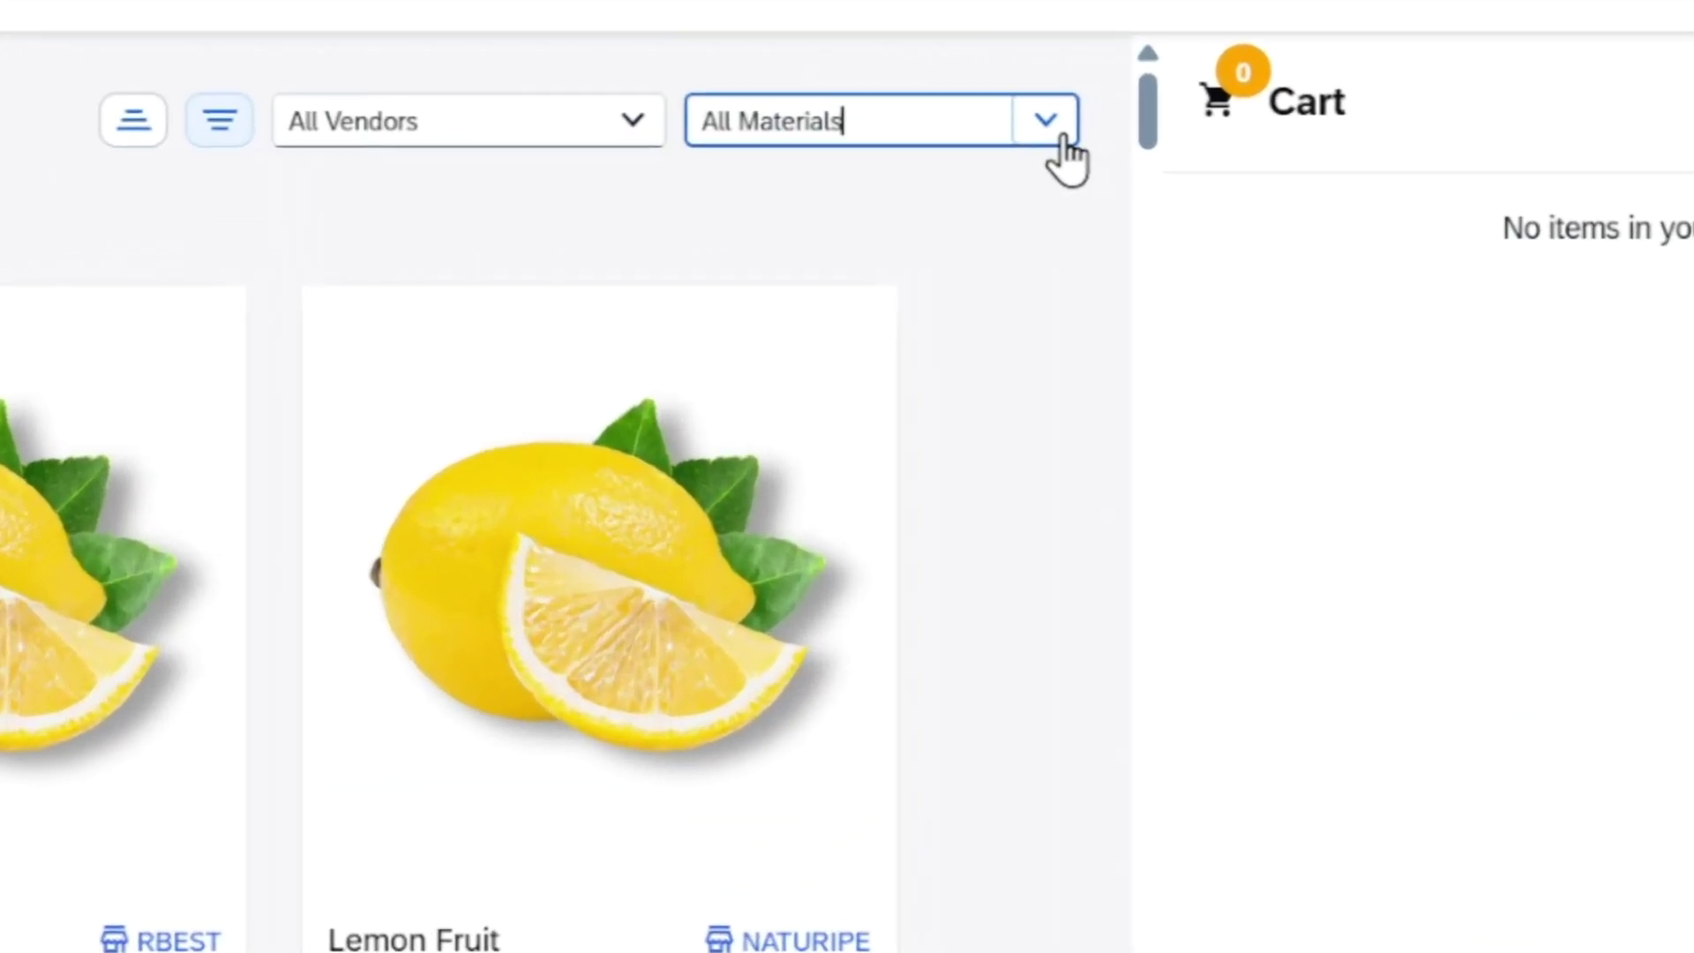
click(1147, 148)
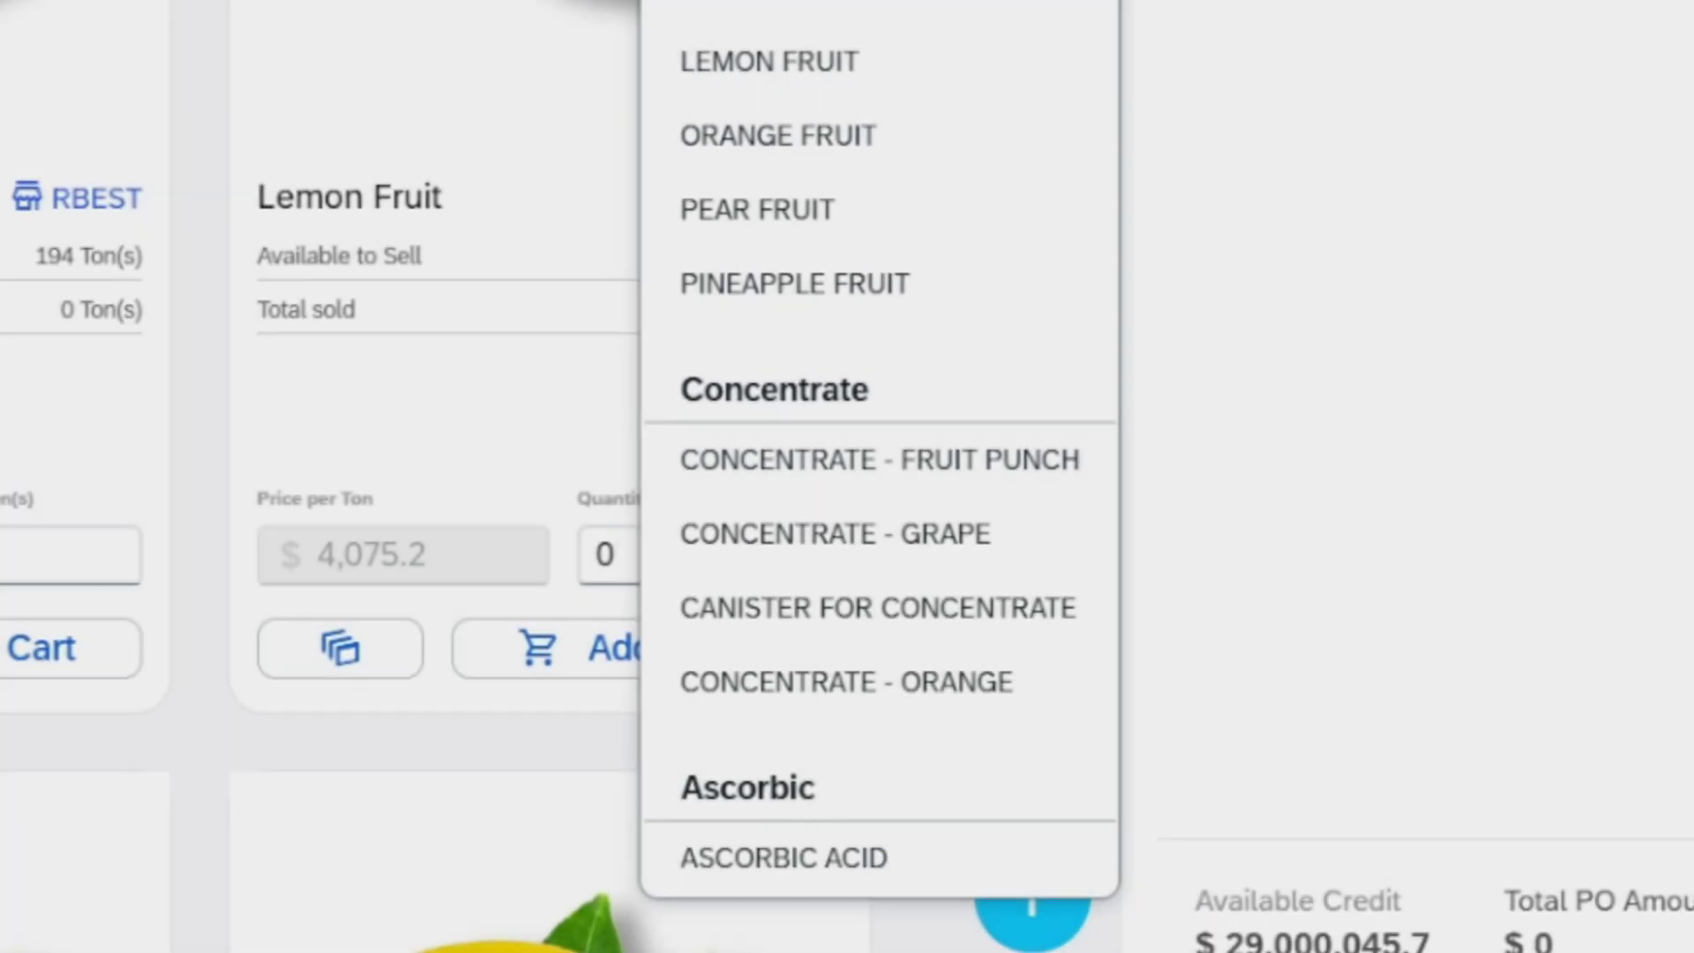
Examine the catalog items to compare intercompany vendor offers with regular vendor offers.
click(688, 325)
scroll(688, 324, down, 1)
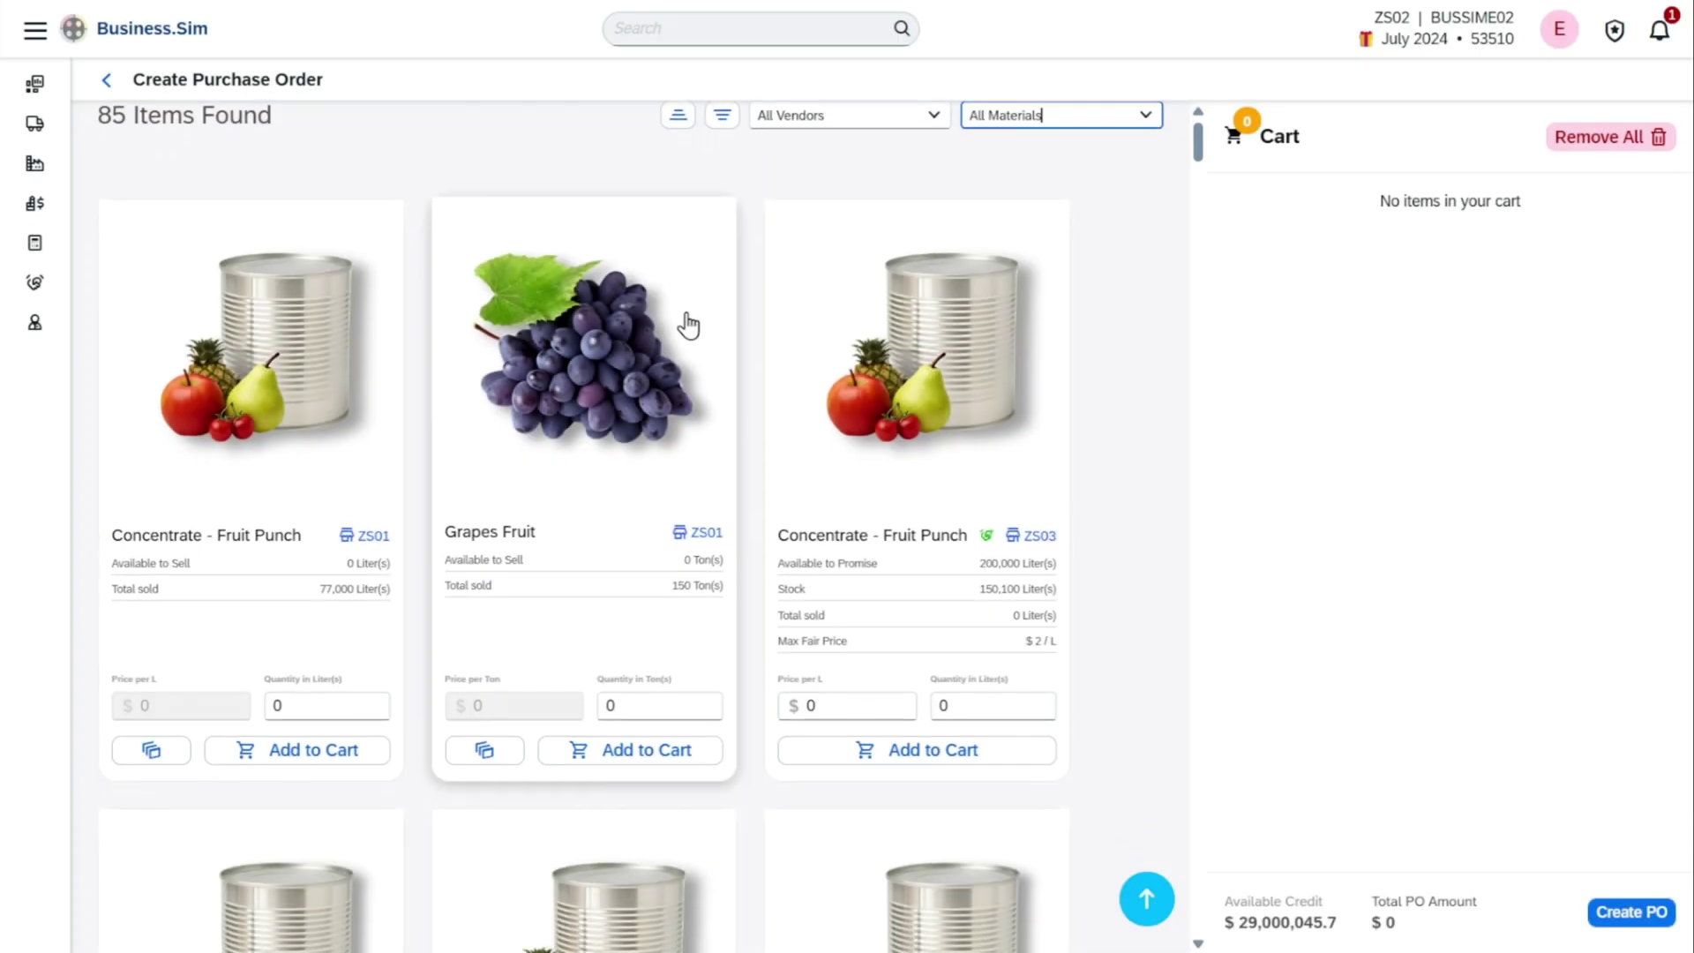
scroll(688, 324, down, 1)
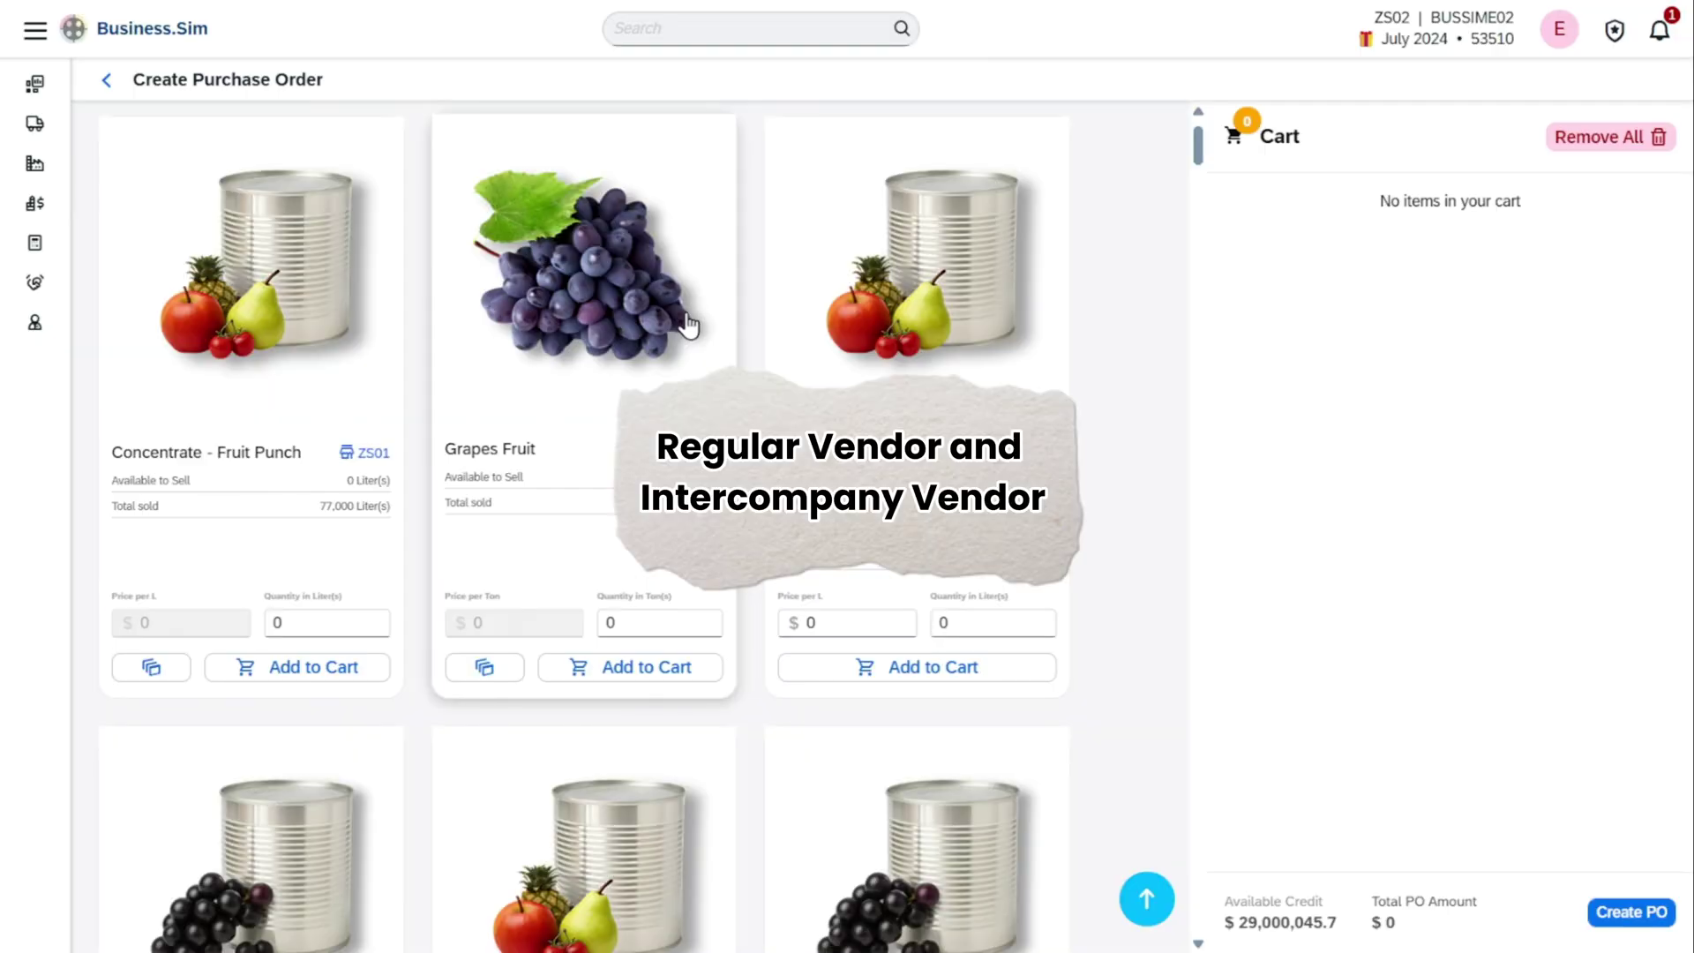
scroll(688, 324, down, 4)
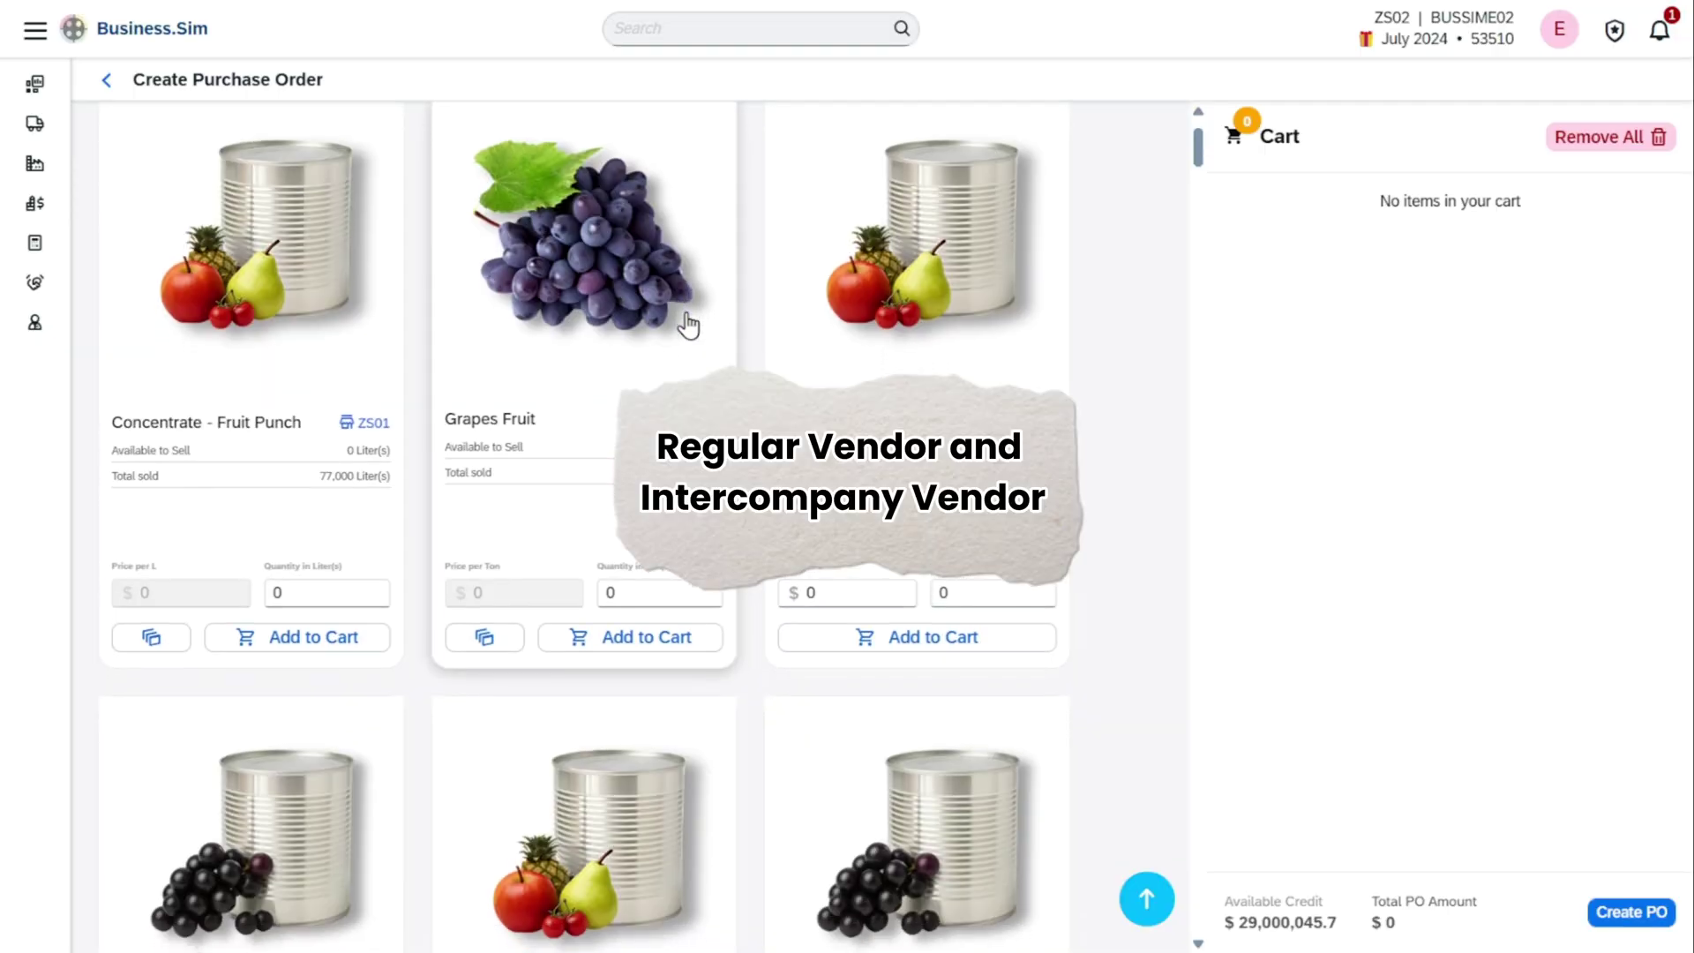
scroll(688, 325, down, 5)
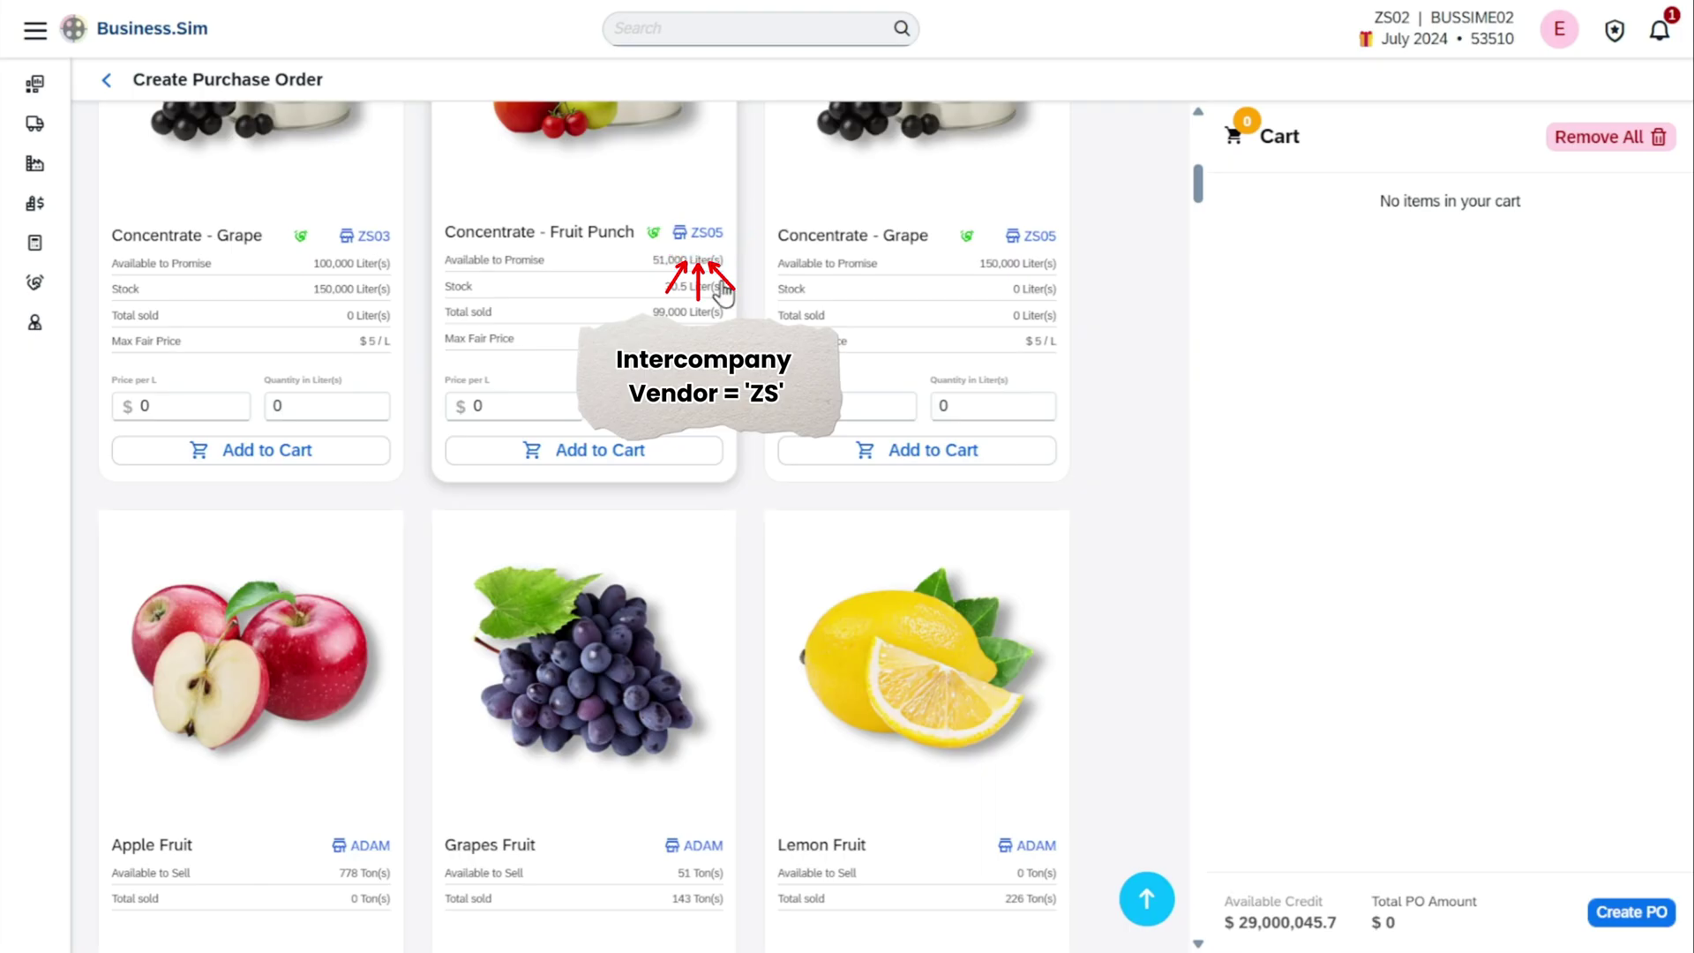
scroll(773, 416, down, 1)
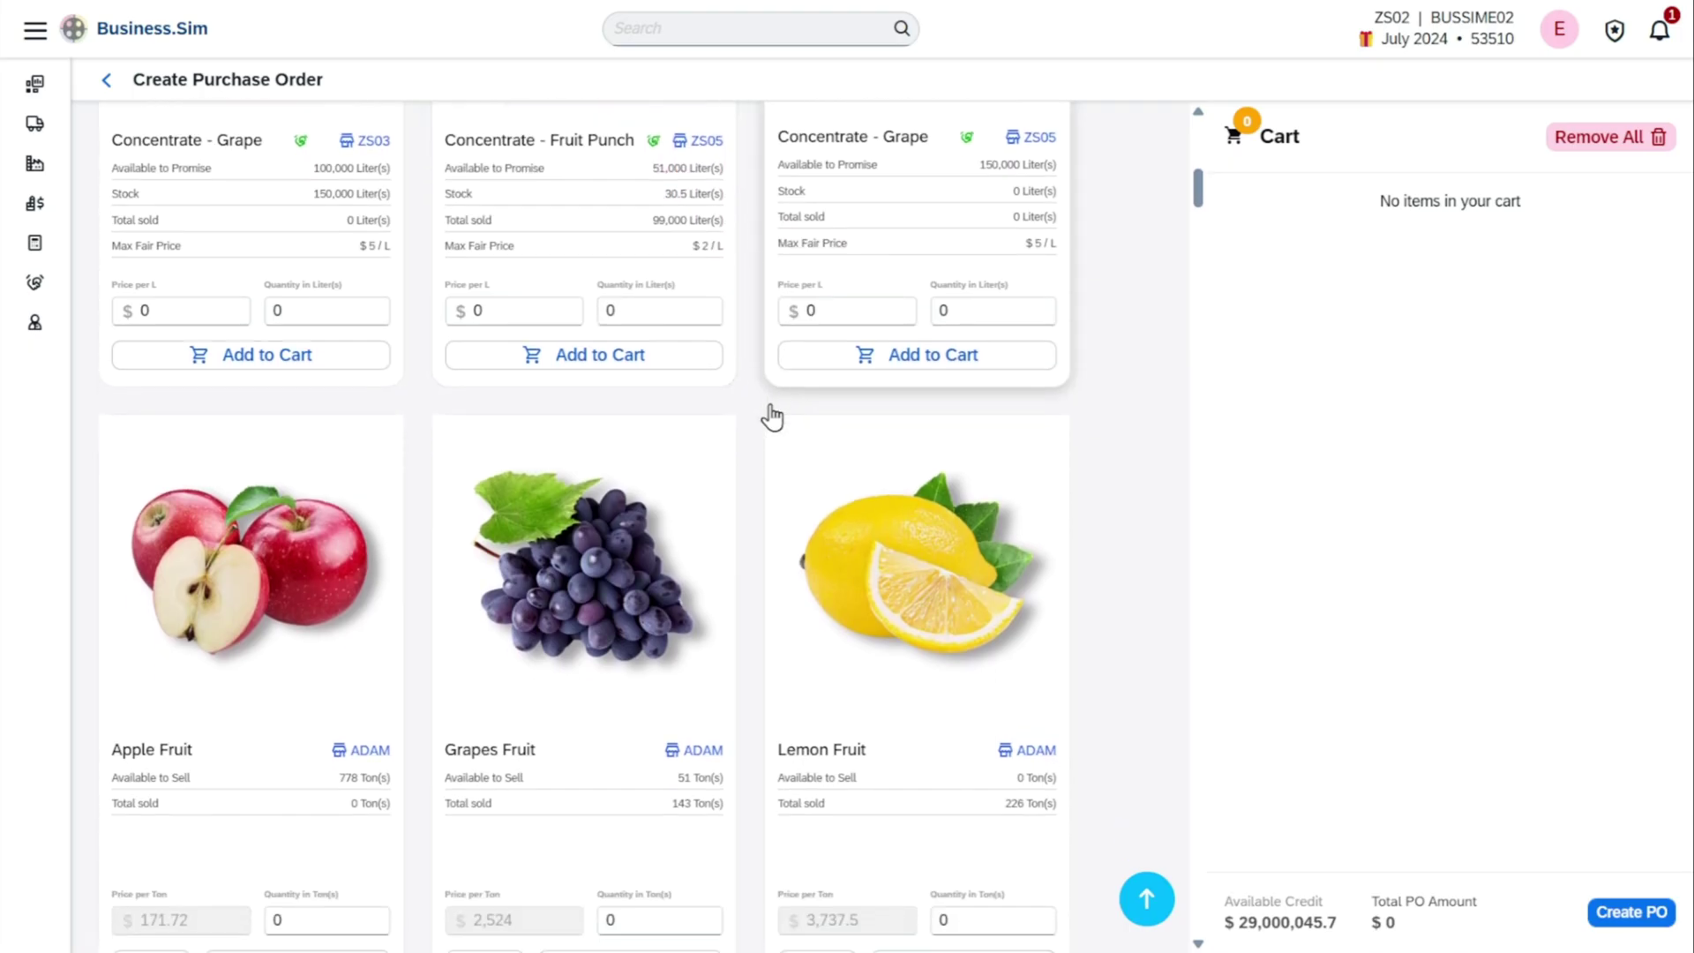
scroll(753, 438, down, 1)
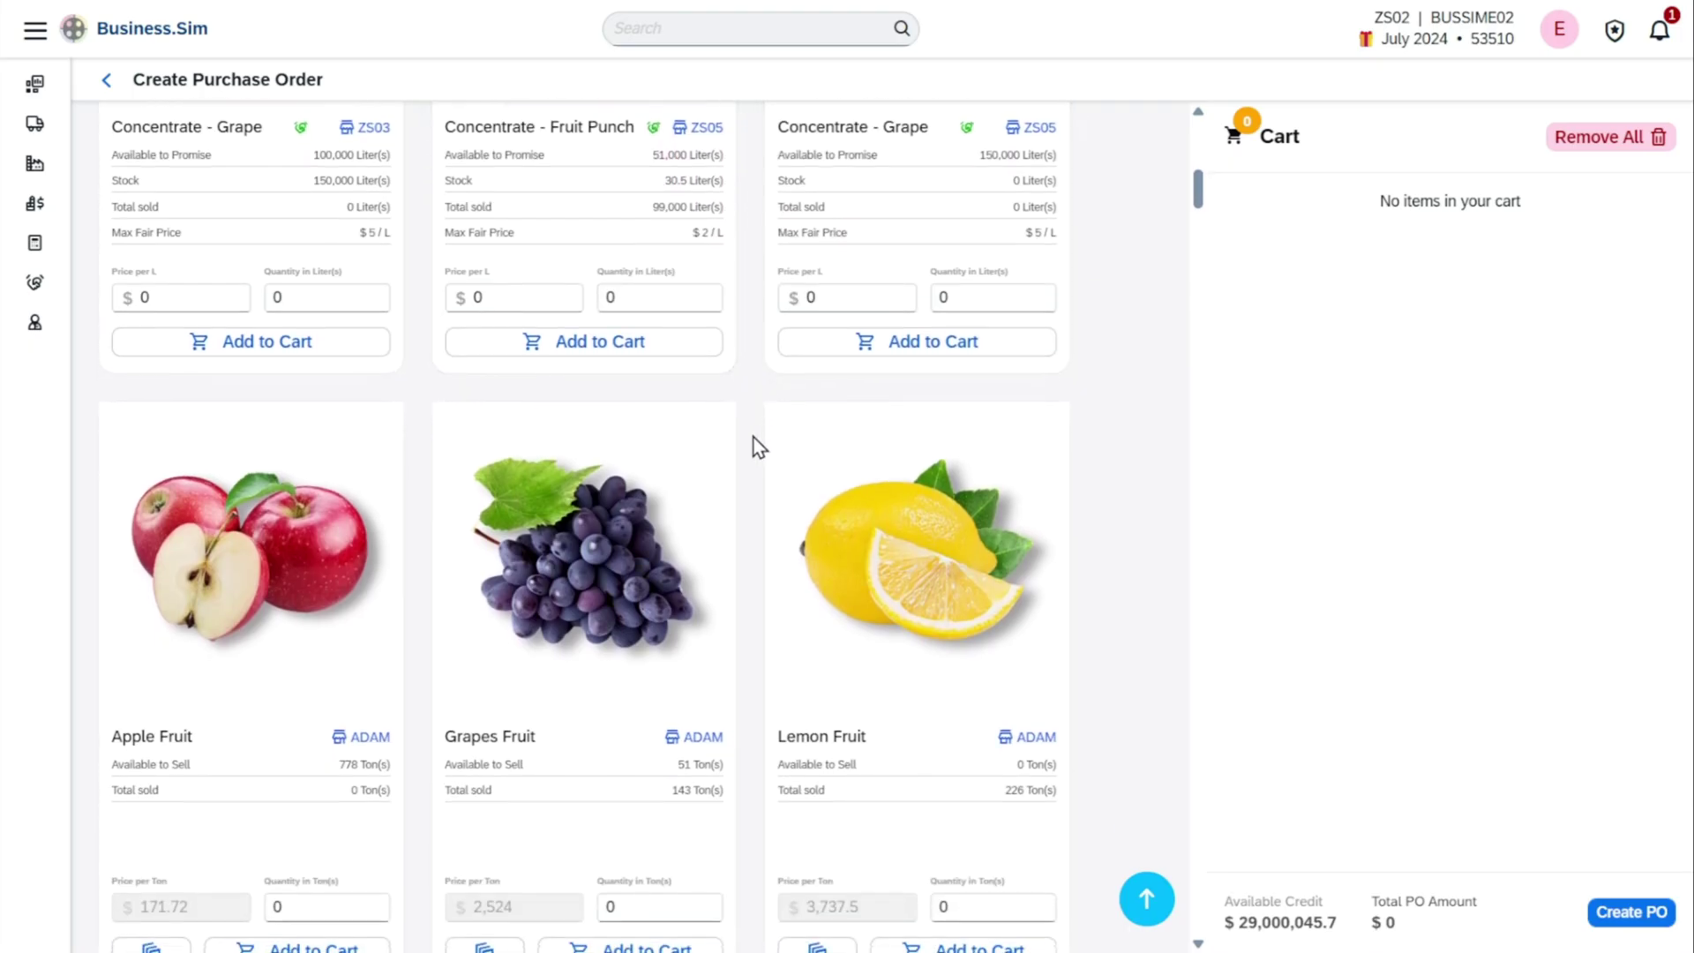
scroll(755, 445, down, 1)
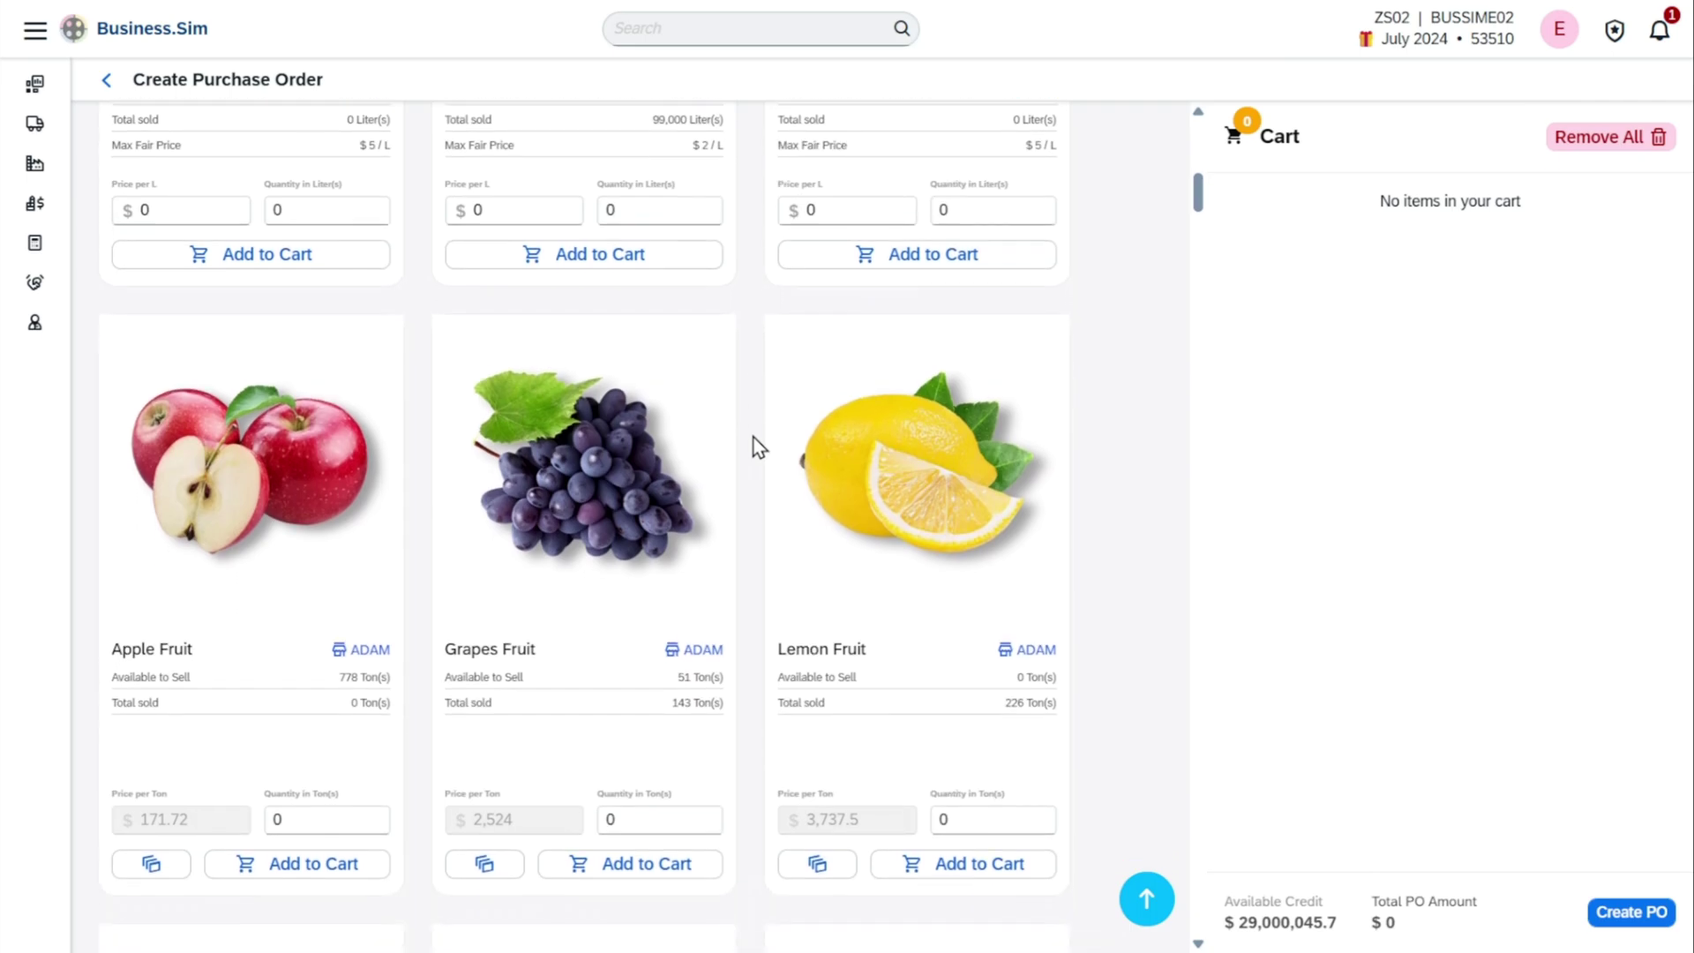
scroll(753, 438, up, 5)
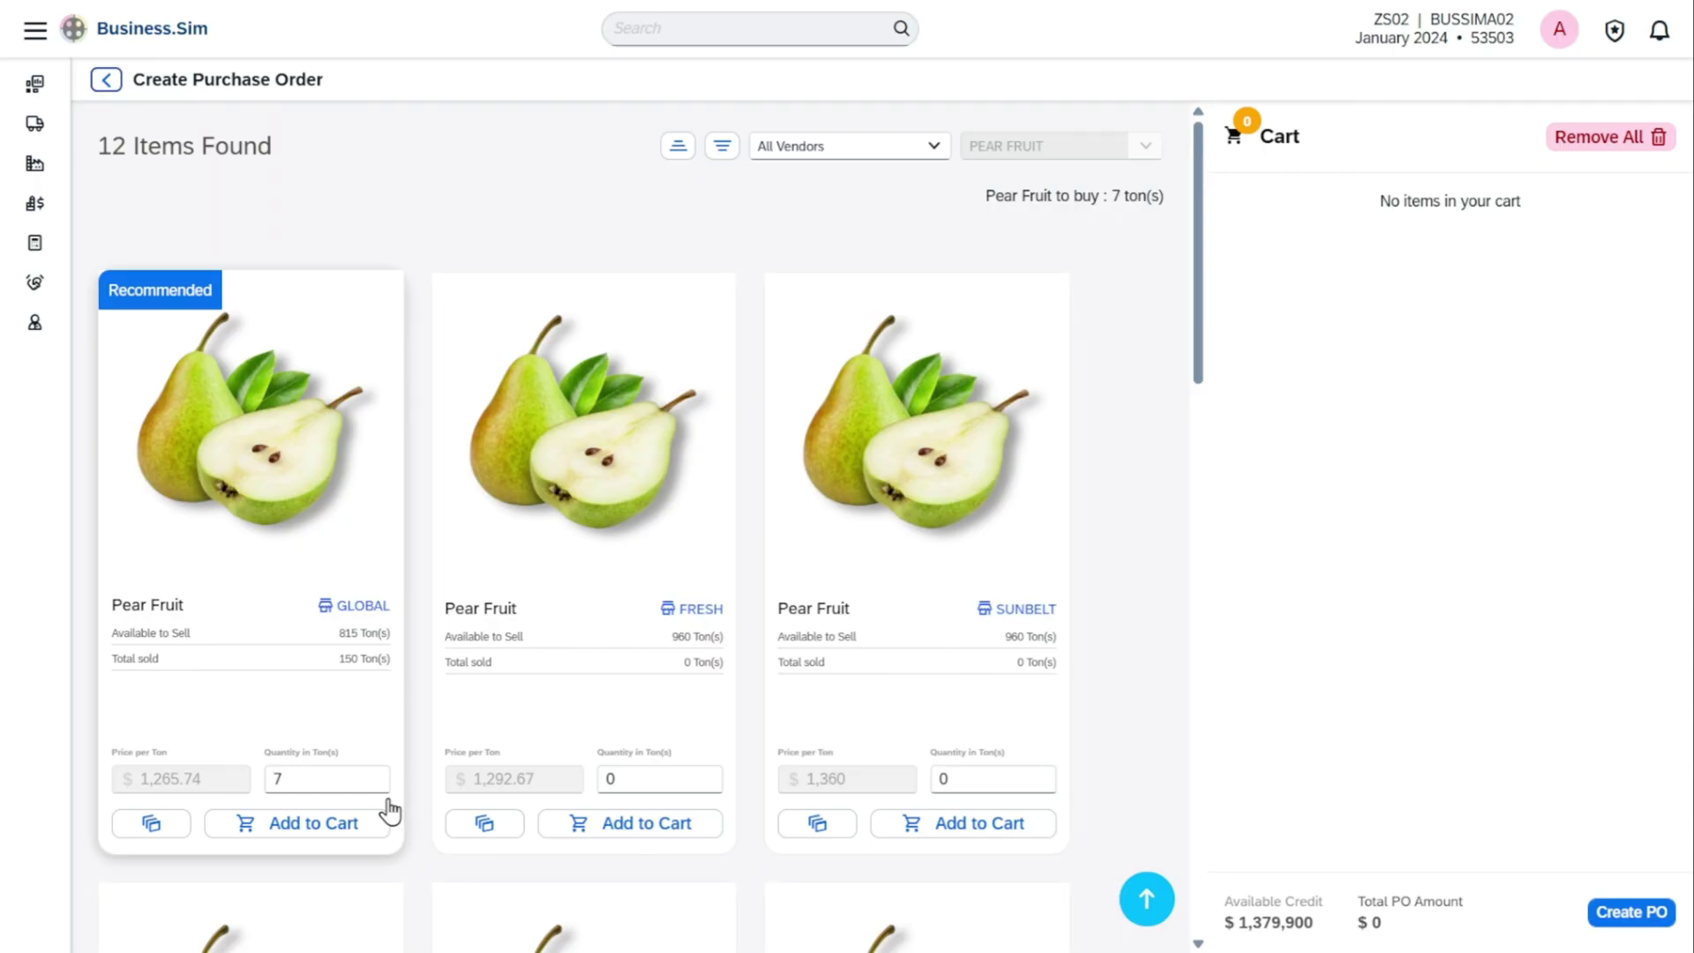
Check the quantity-based price scale of the recommended Pear Fruit offer from GLOBAL, and close it.
click(363, 785)
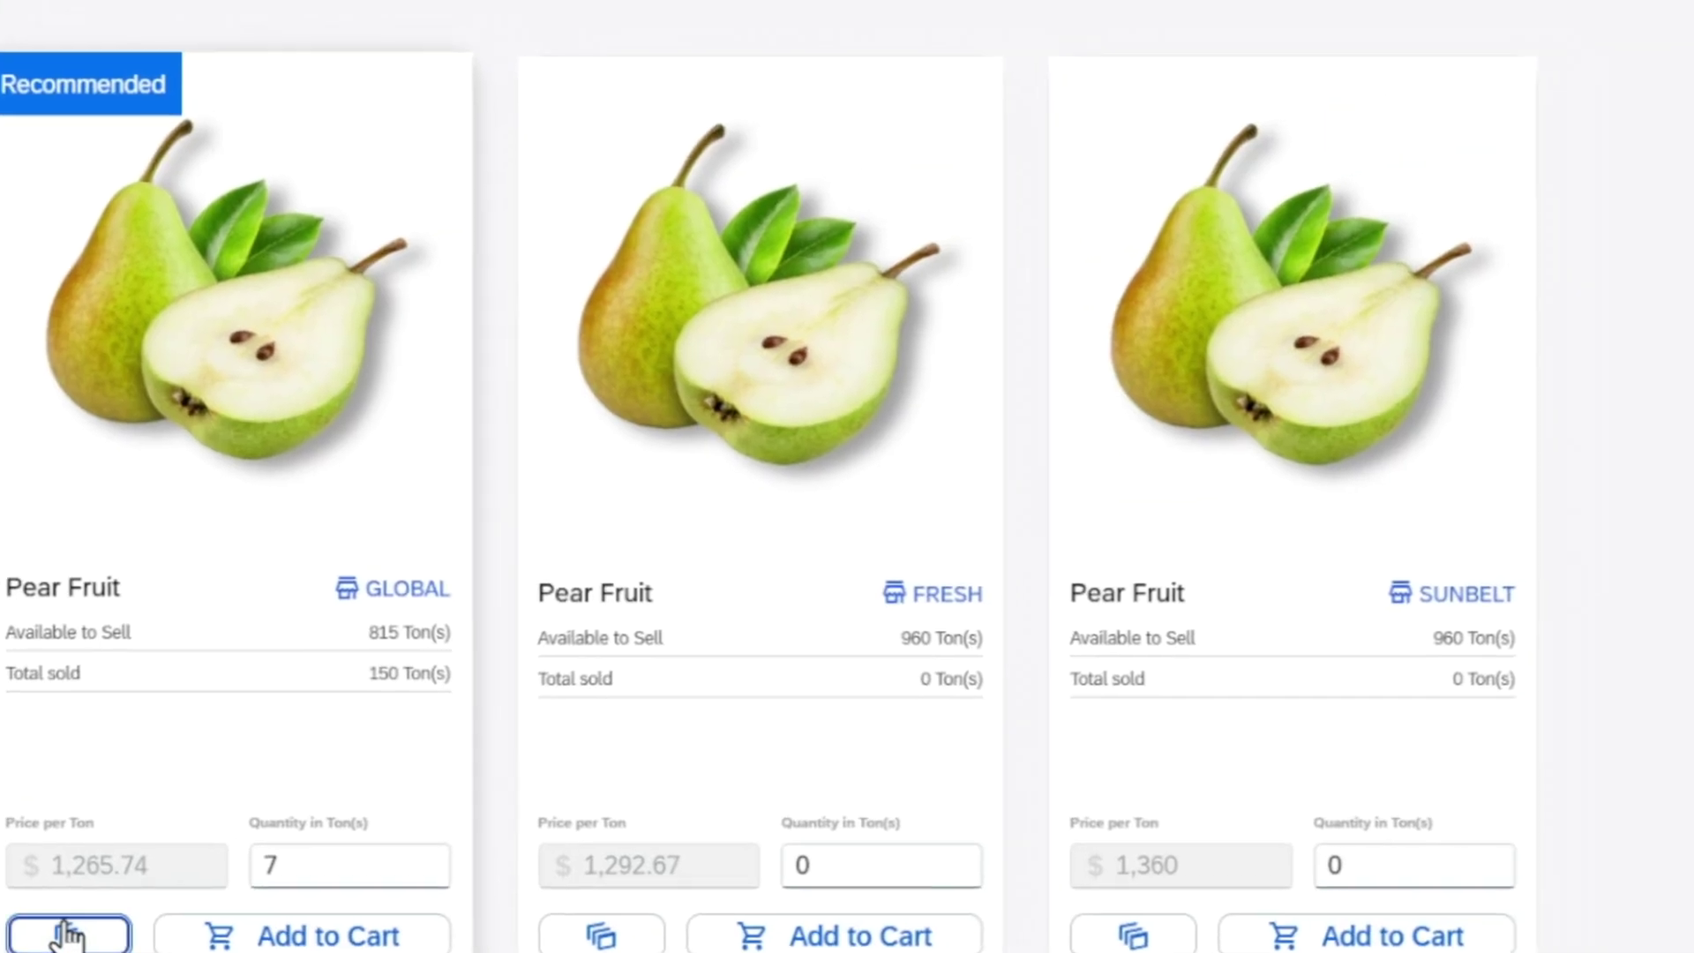
click(251, 895)
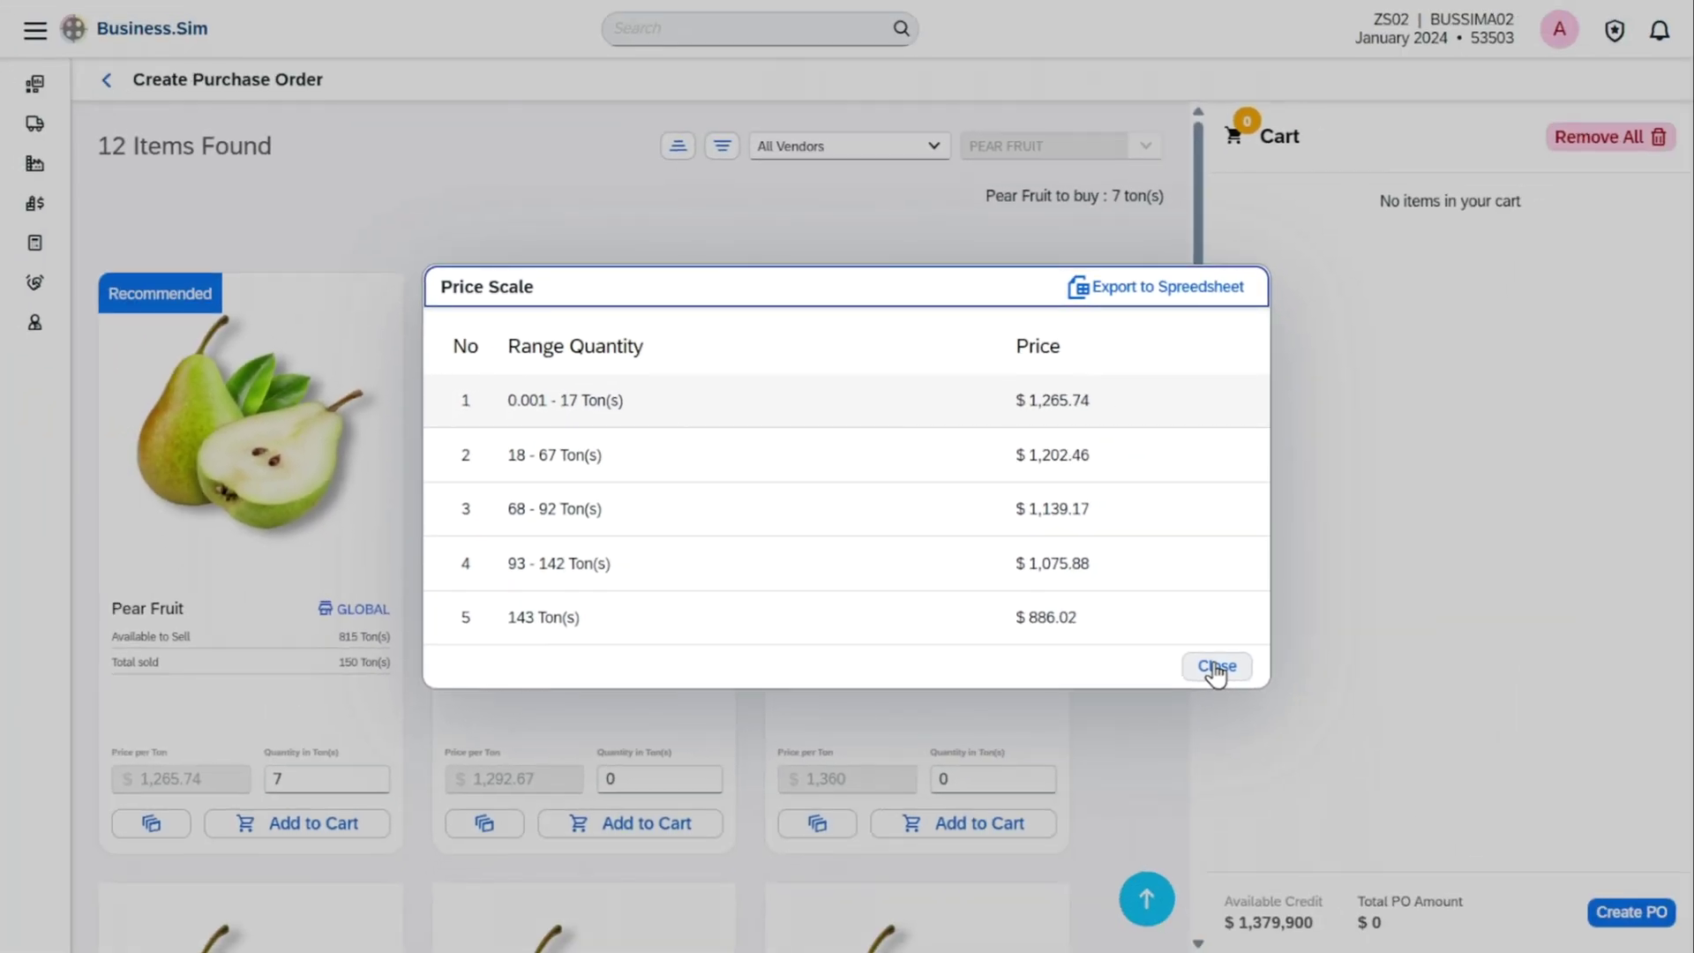
click(1398, 759)
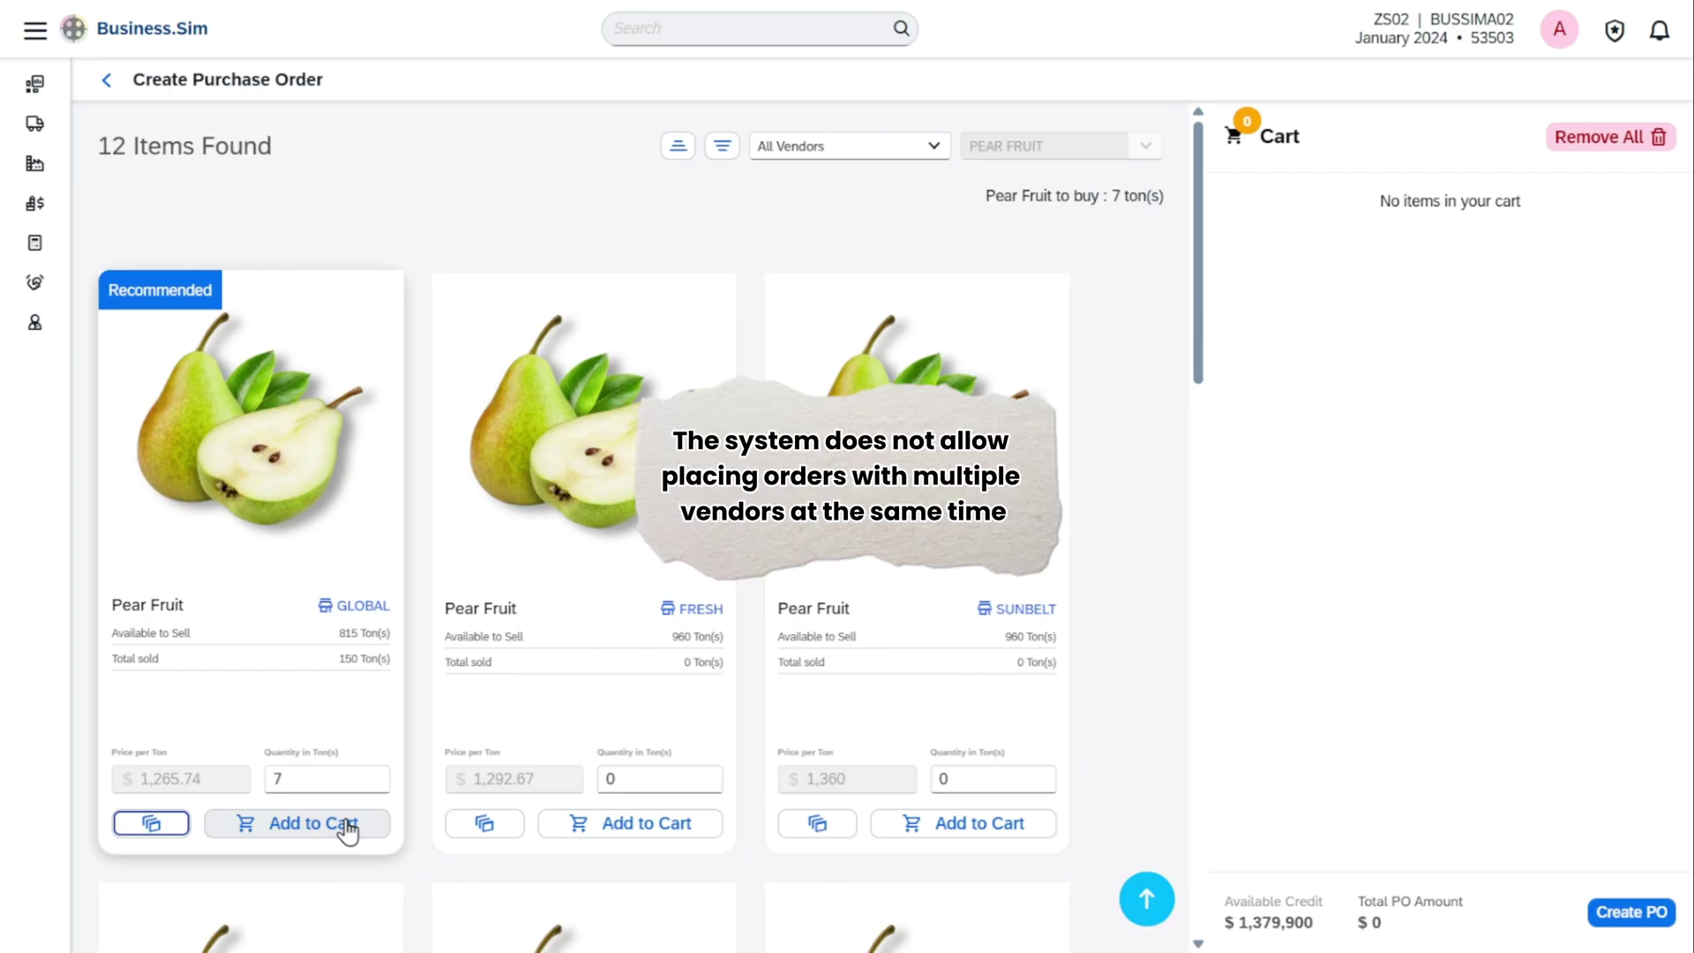
Add 7 tons of Pear Fruit from vendor GLOBAL to the cart.
click(346, 825)
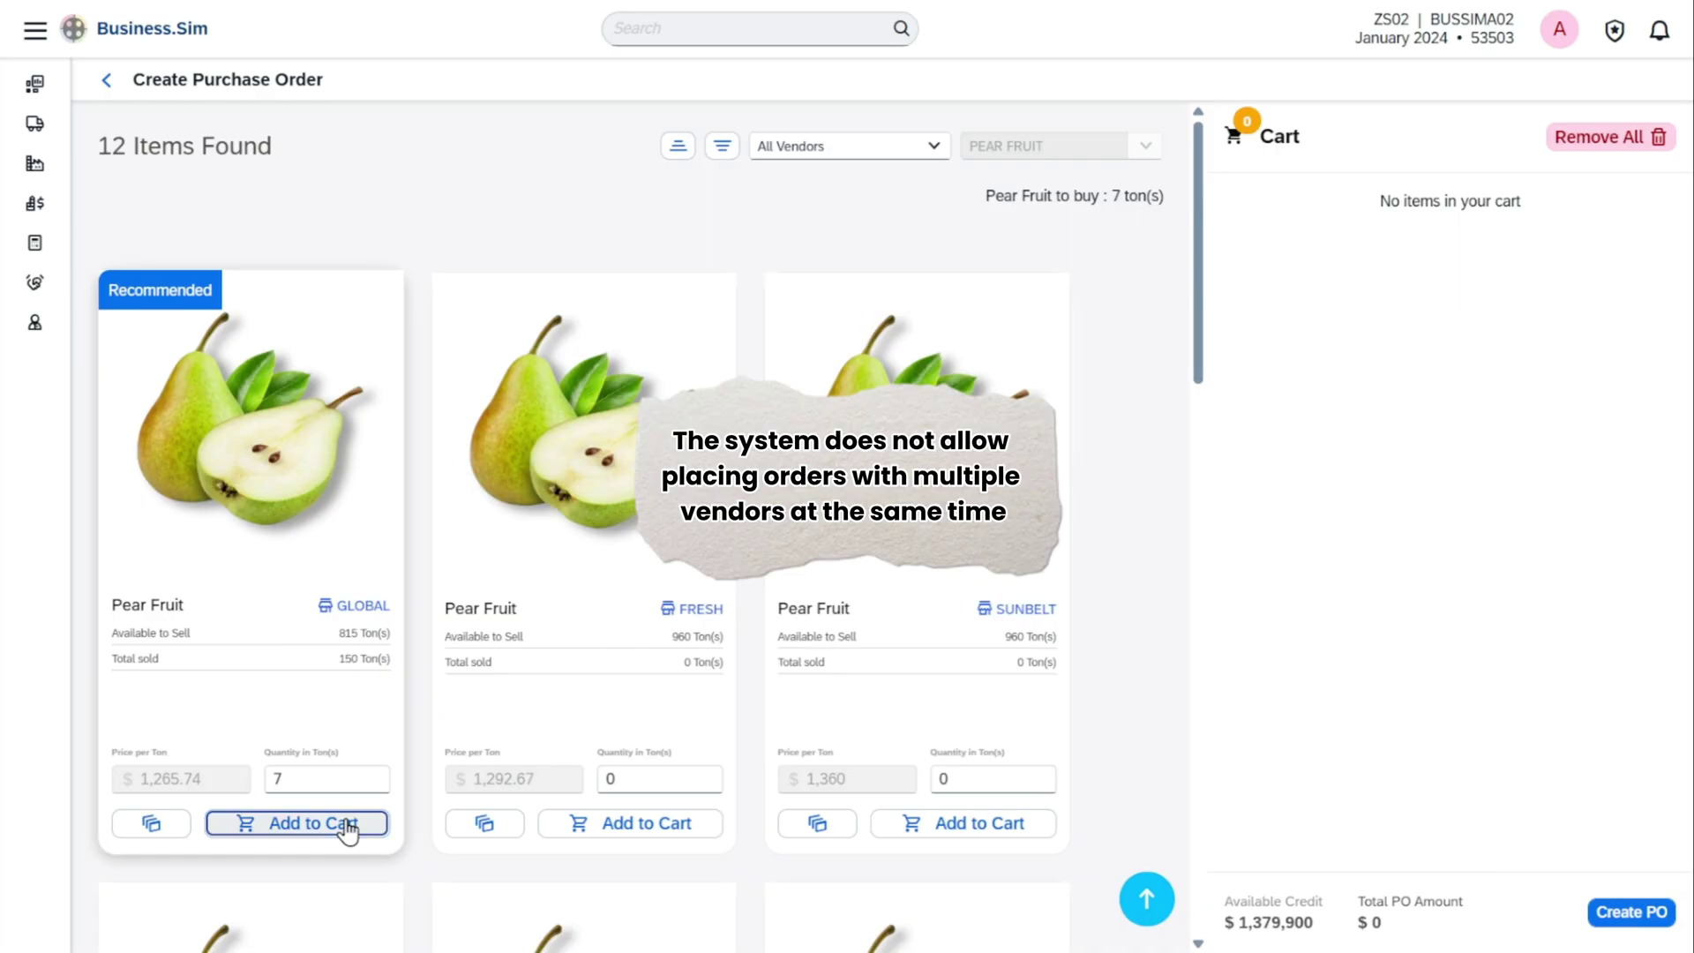
Try to add 2 tons of Pear Fruit from vendor FRESH to the same cart.
click(677, 773)
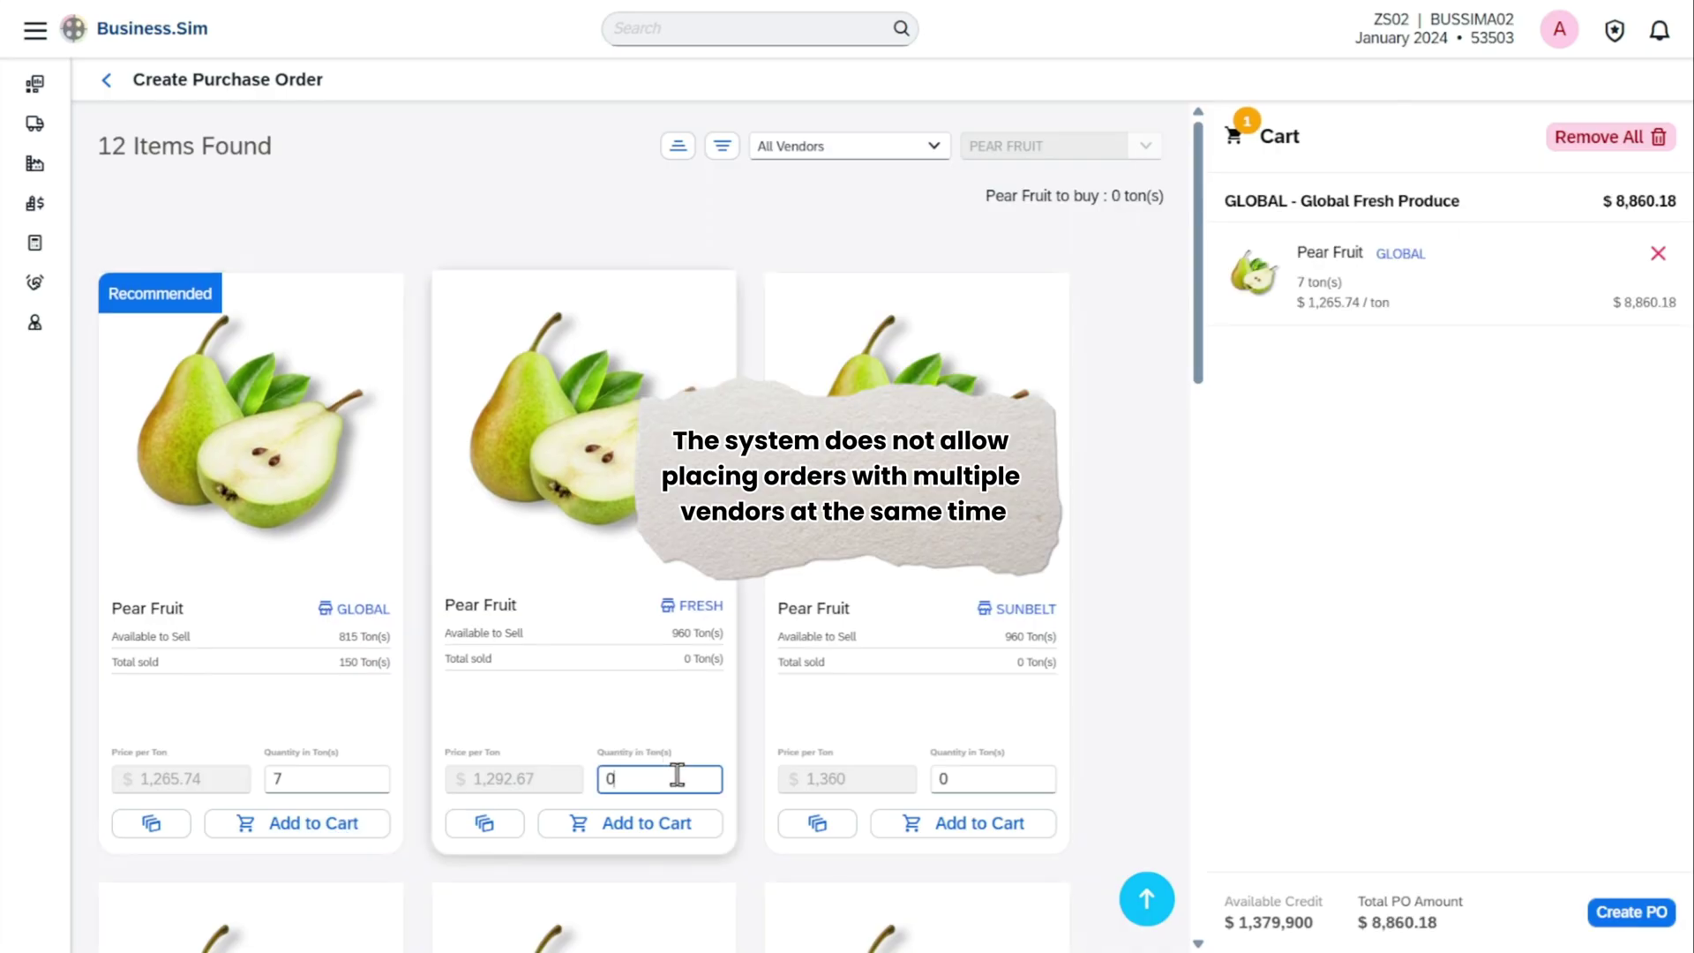
text(2)
click(680, 825)
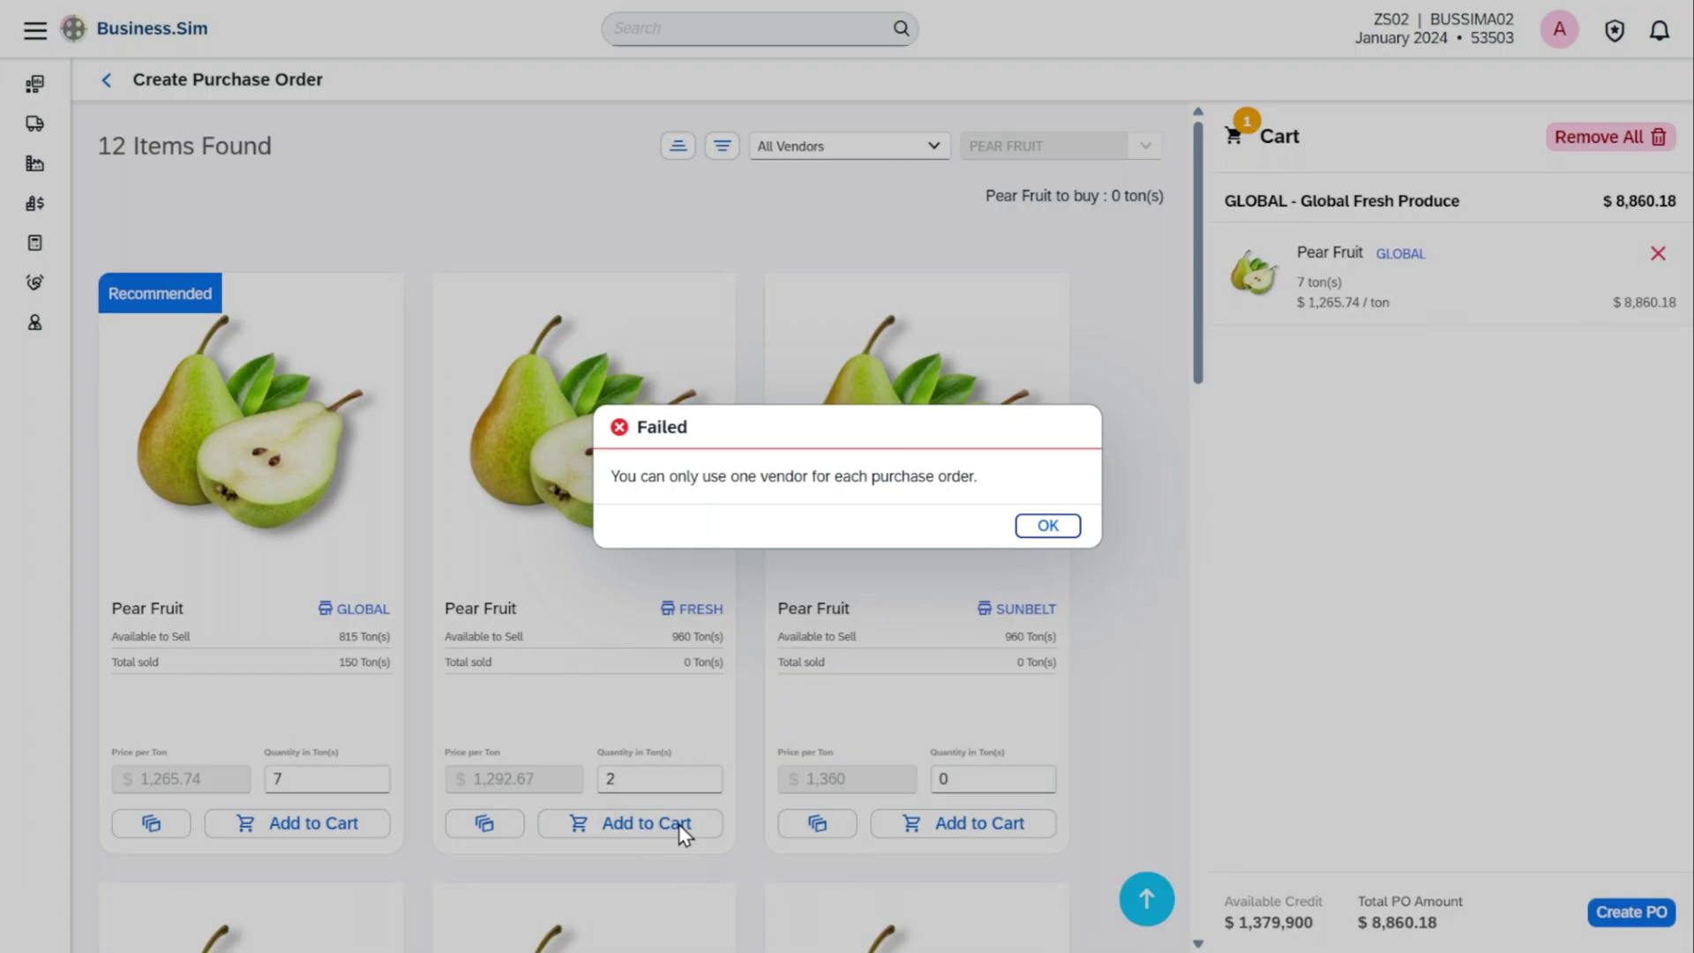
key(Return)
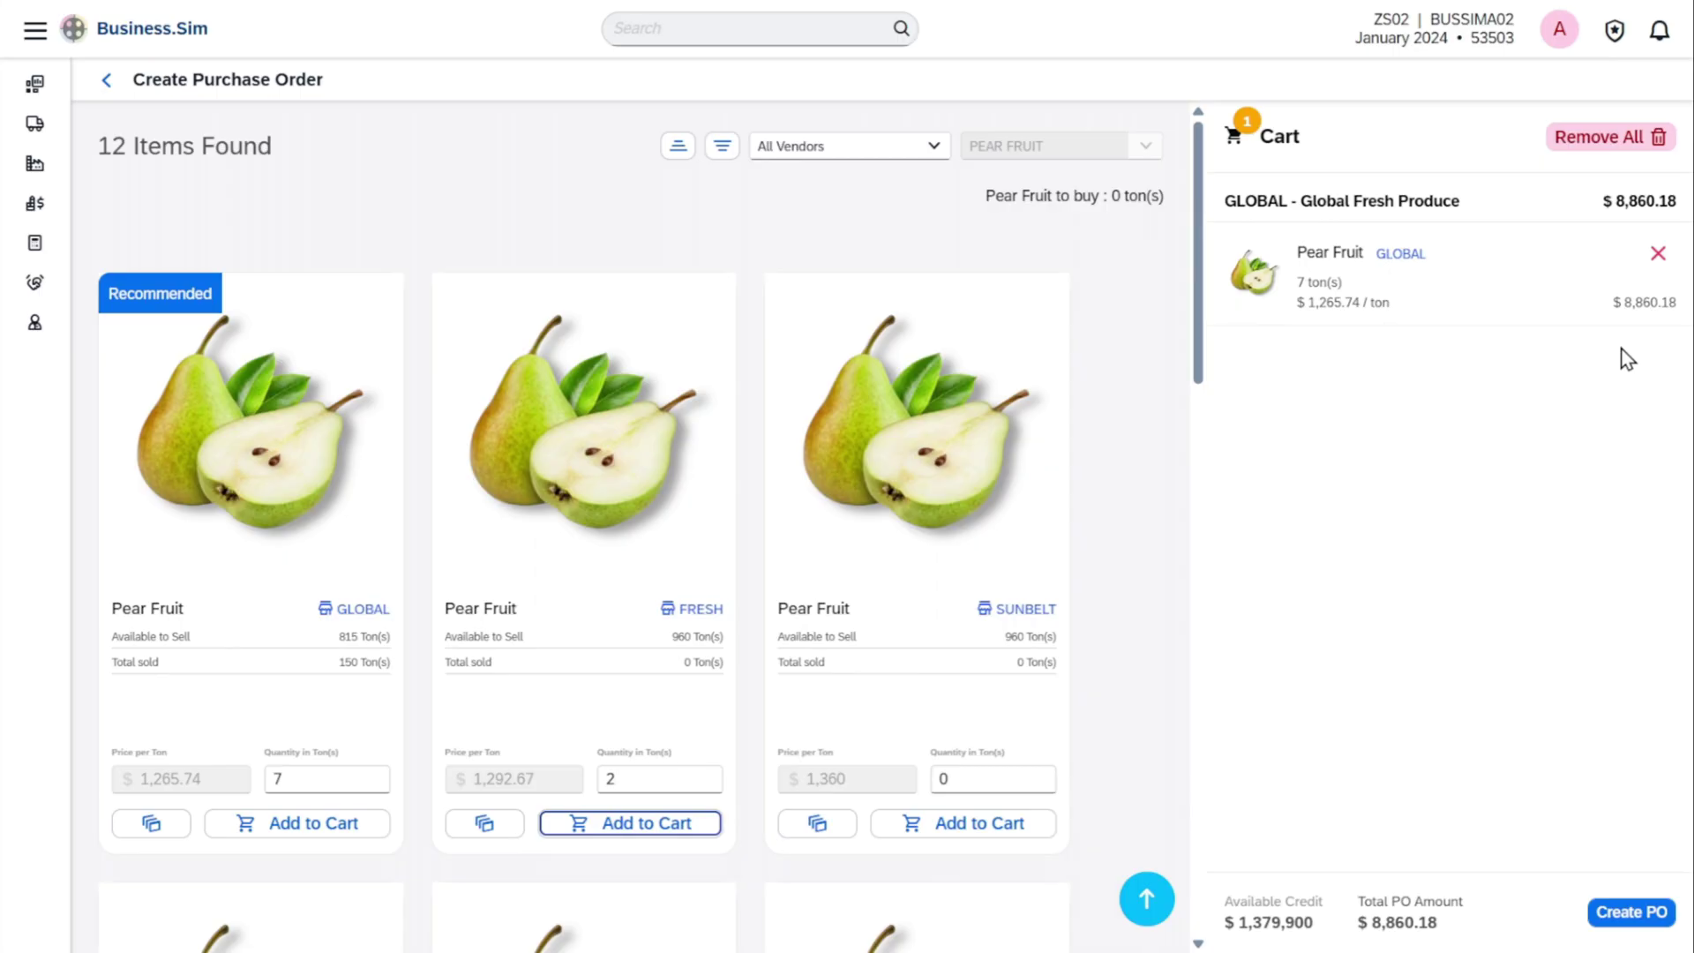
Create the purchase order from the cart holding the GLOBAL Pear Fruit.
click(1652, 918)
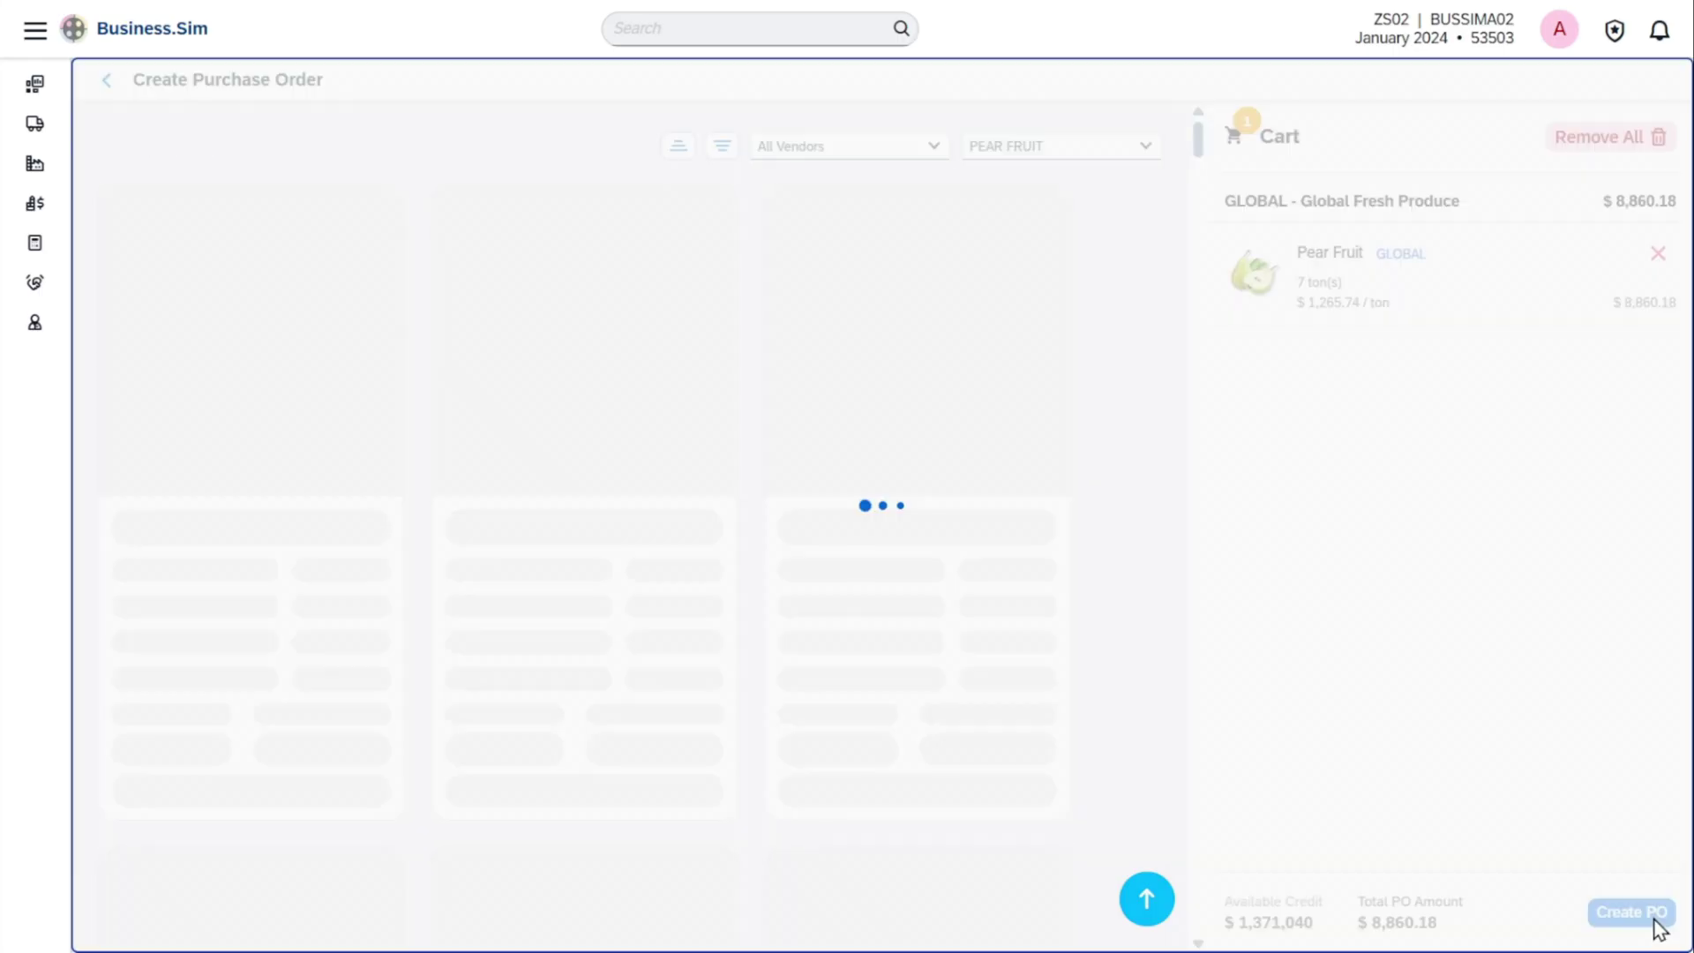